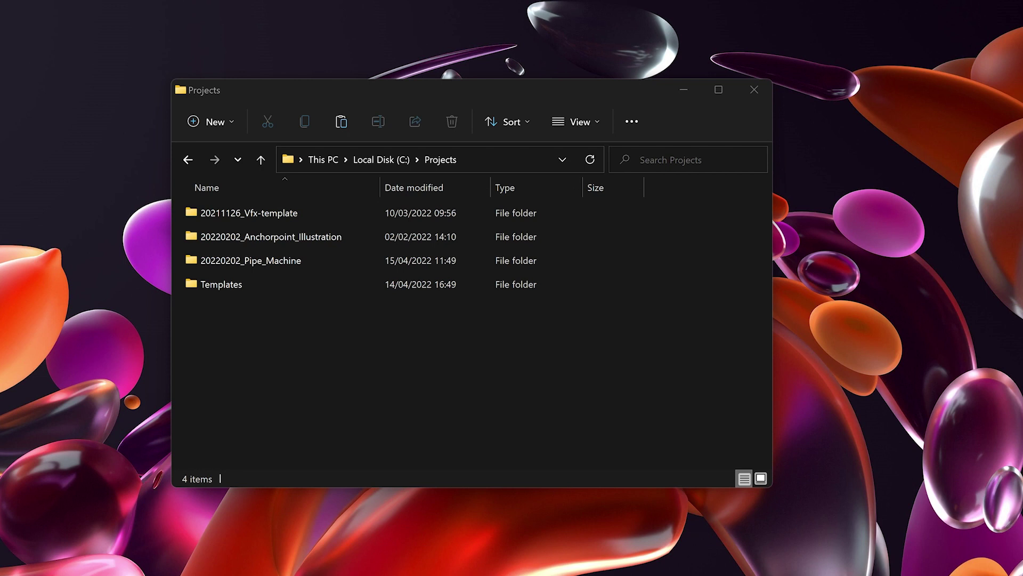
# Copy the YYYYMMDD_Client_Project_VFX folder from Templates and go back to Projects.
pyautogui.click(432, 394)
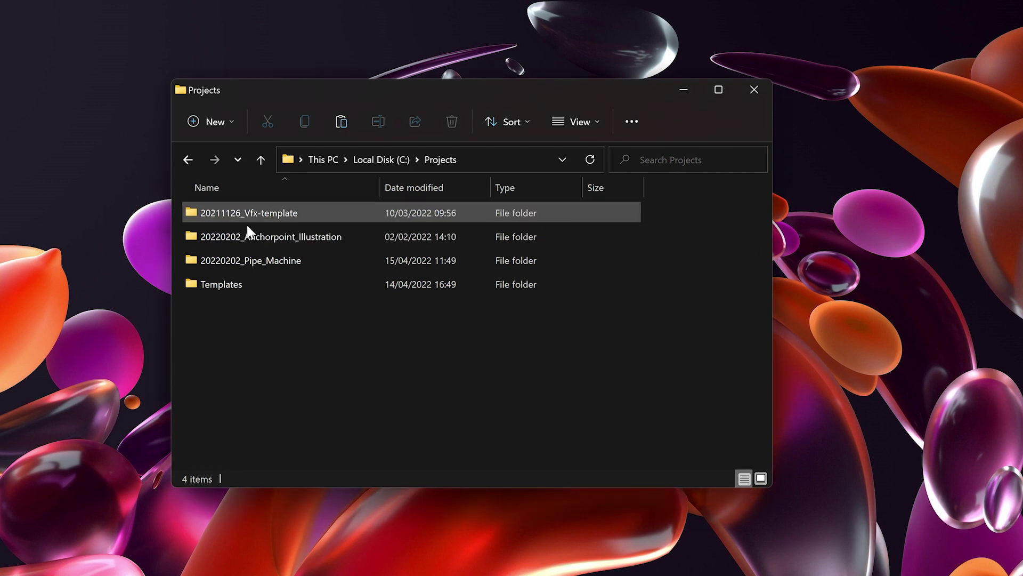
pyautogui.doubleClick(232, 292)
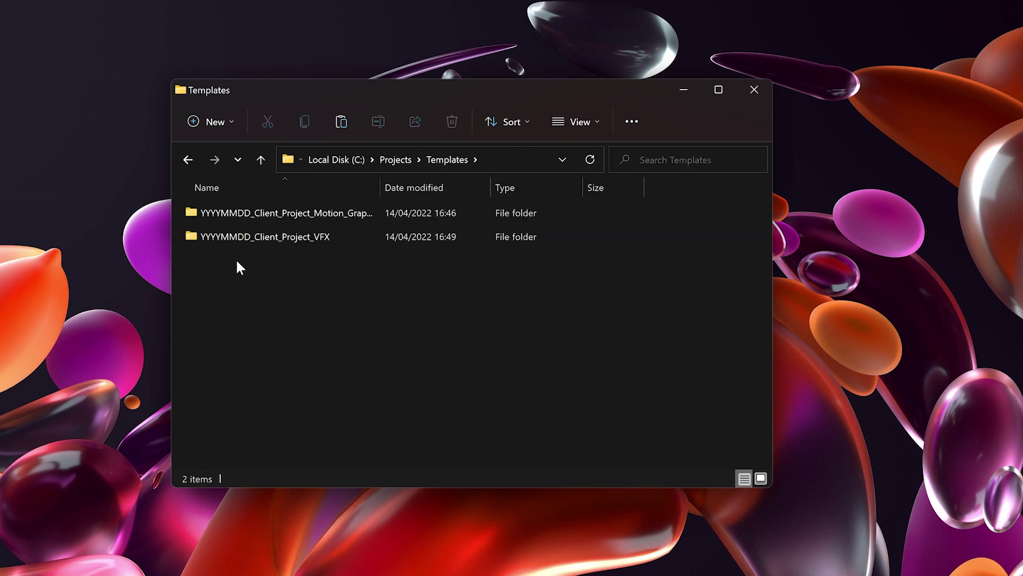
pyautogui.click(254, 241)
pyautogui.hotkey('alt', 'Left')
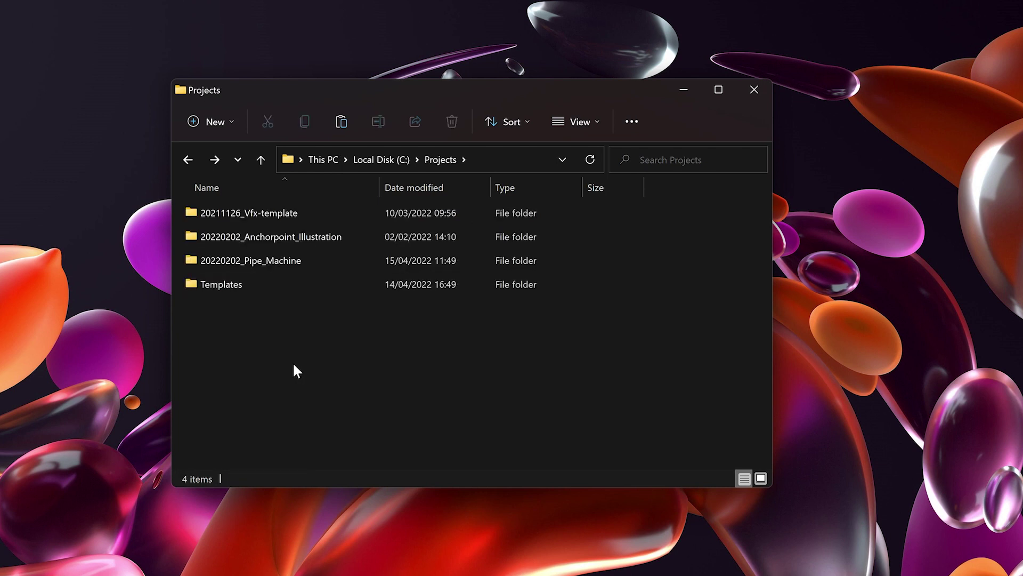
# Paste the VFX template copy into Projects and open its 04_Shots/s01_shot_0010 folder.
pyautogui.hotkey('ctrl', 'v')
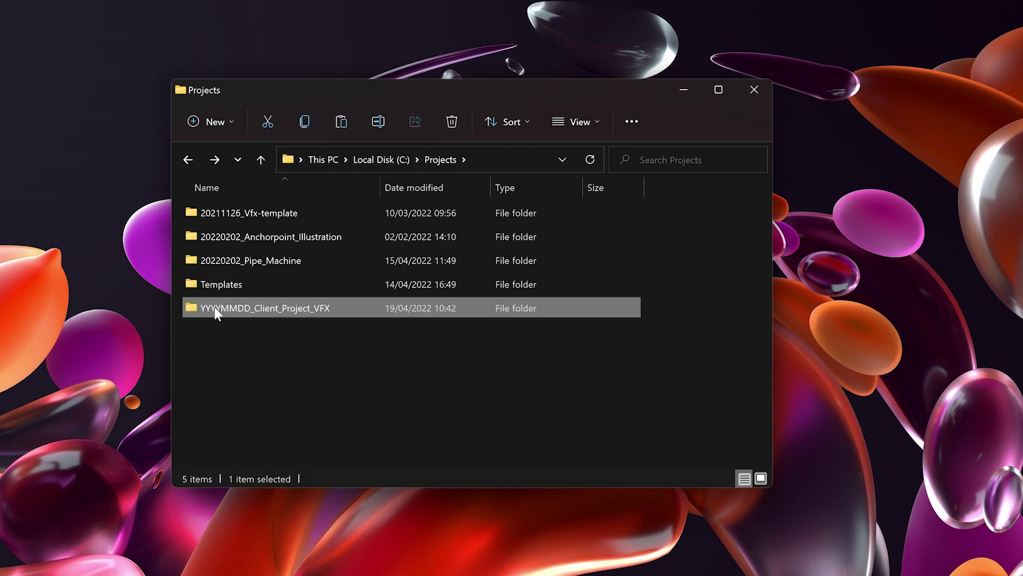
pyautogui.doubleClick(251, 315)
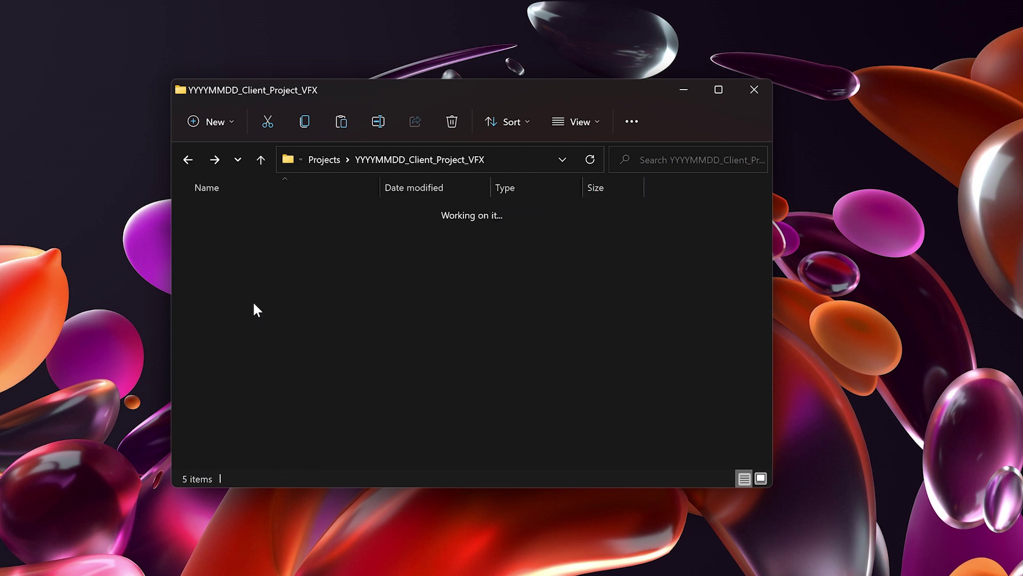
pyautogui.click(230, 290)
pyautogui.doubleClick(230, 291)
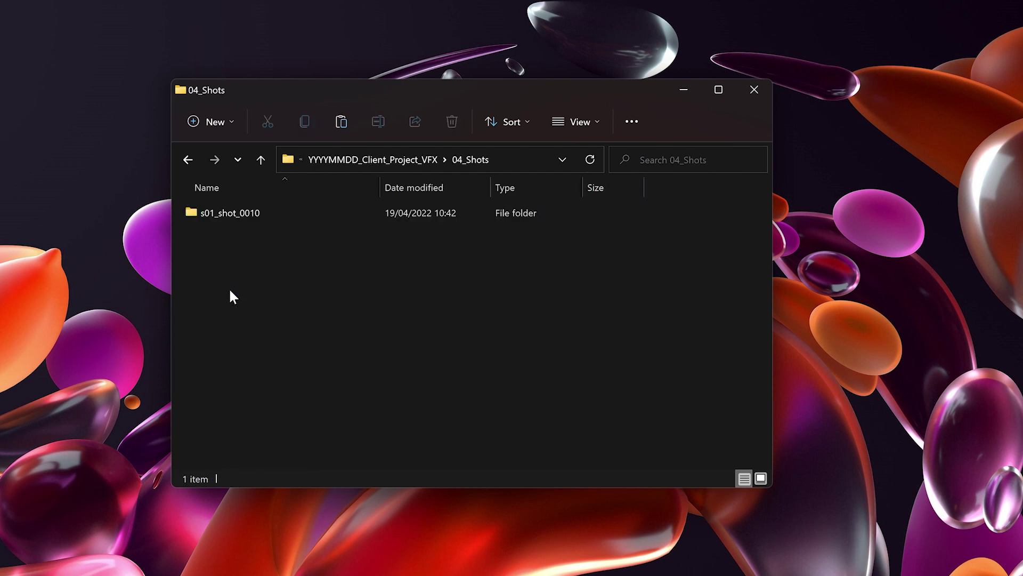
pyautogui.click(235, 216)
pyautogui.doubleClick(234, 215)
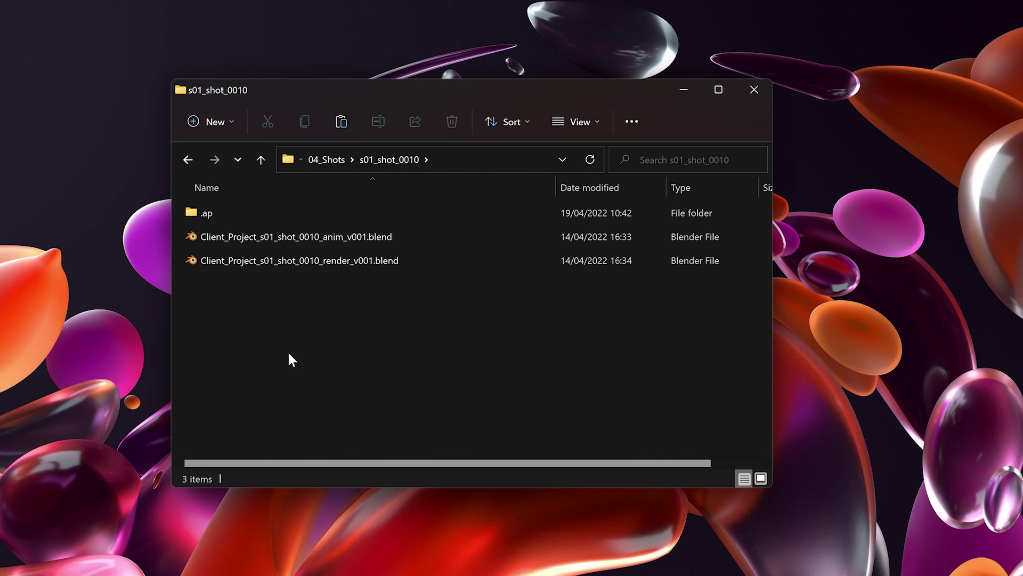
# Delete the pasted YYYYMMDD_Client_Project_VFX copy from Projects in Anchorpoint.
pyautogui.click(686, 92)
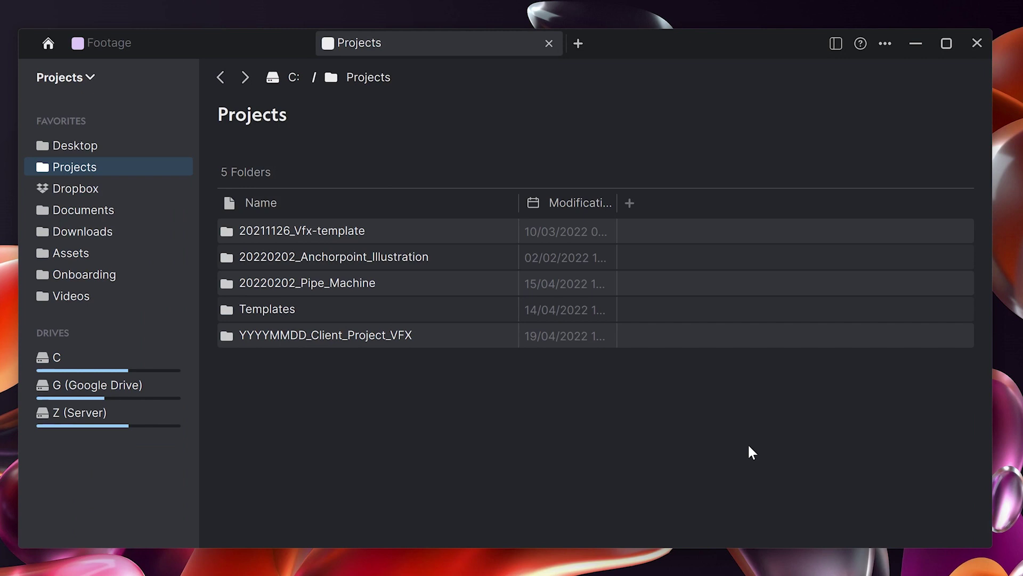
pyautogui.click(444, 340)
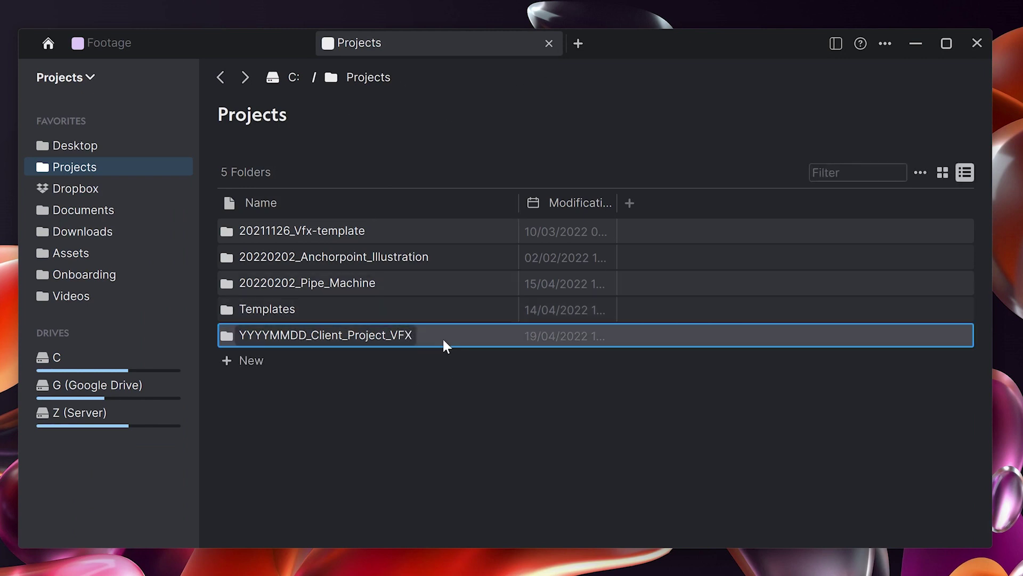
pyautogui.press('Delete')
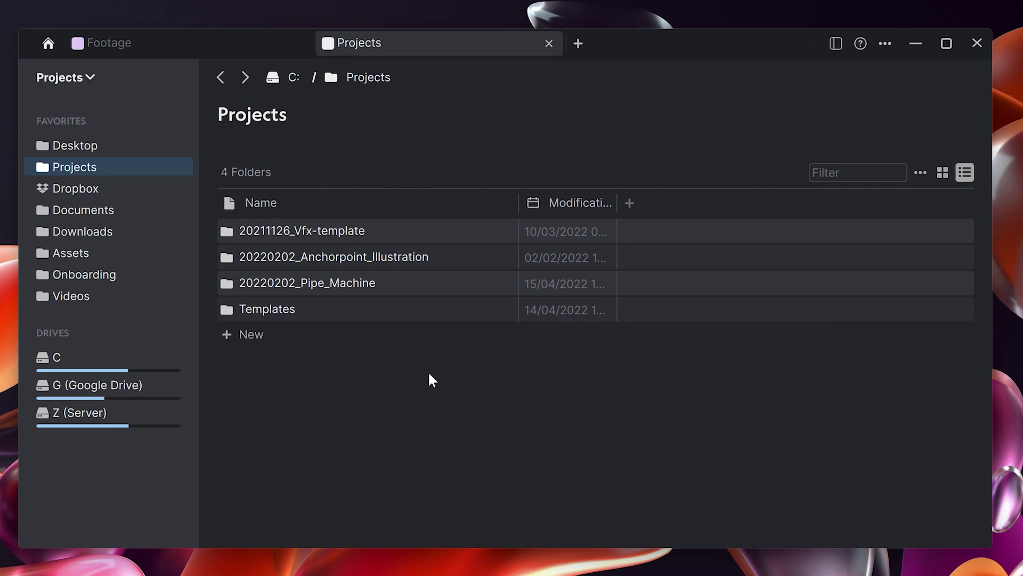
# Create a project from the Motion Graphics template with client ACME and project Commercial.
pyautogui.rightClick(401, 380)
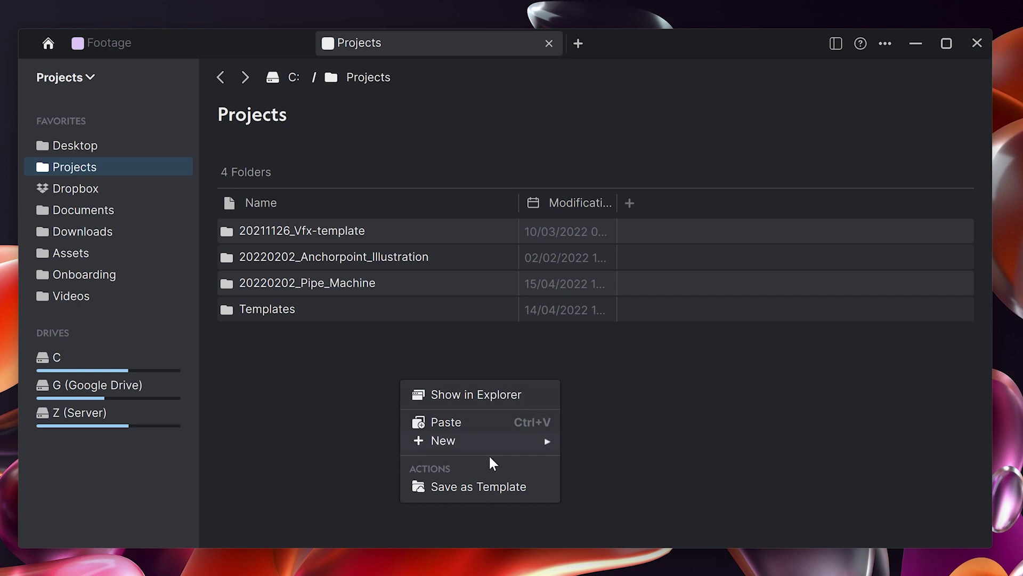
pyautogui.moveTo(493, 447)
pyautogui.click(622, 514)
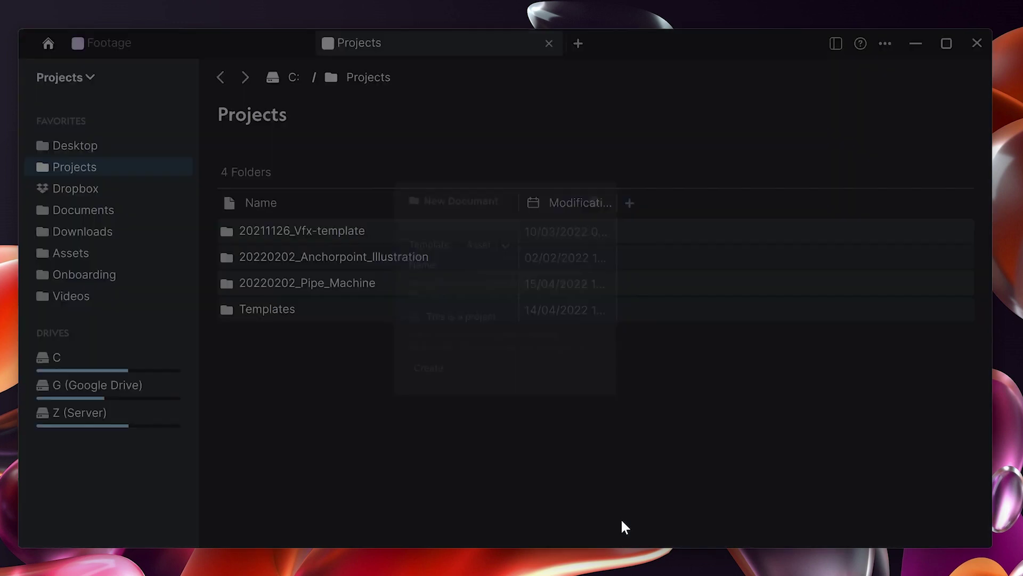
pyautogui.click(485, 237)
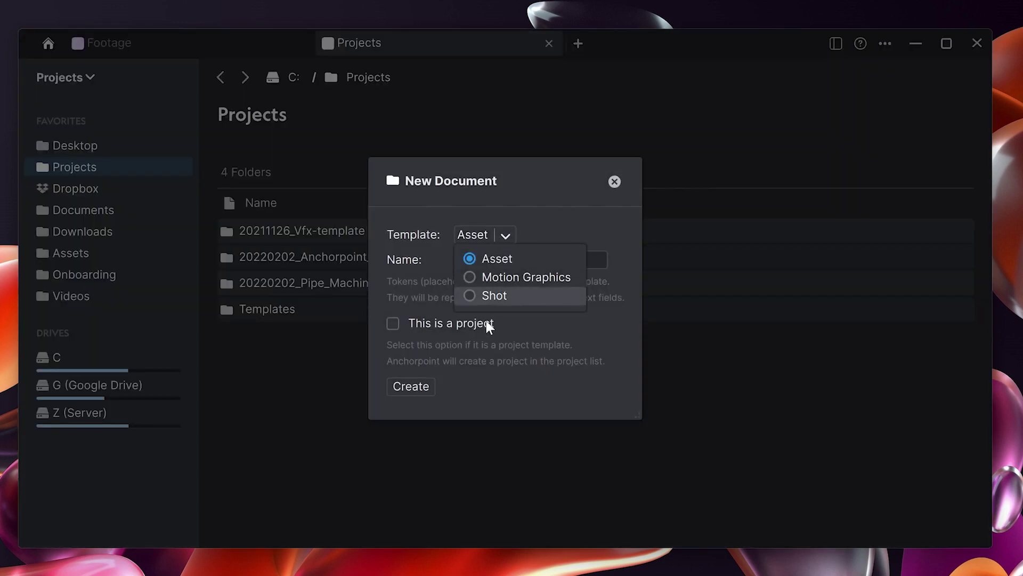
pyautogui.click(482, 276)
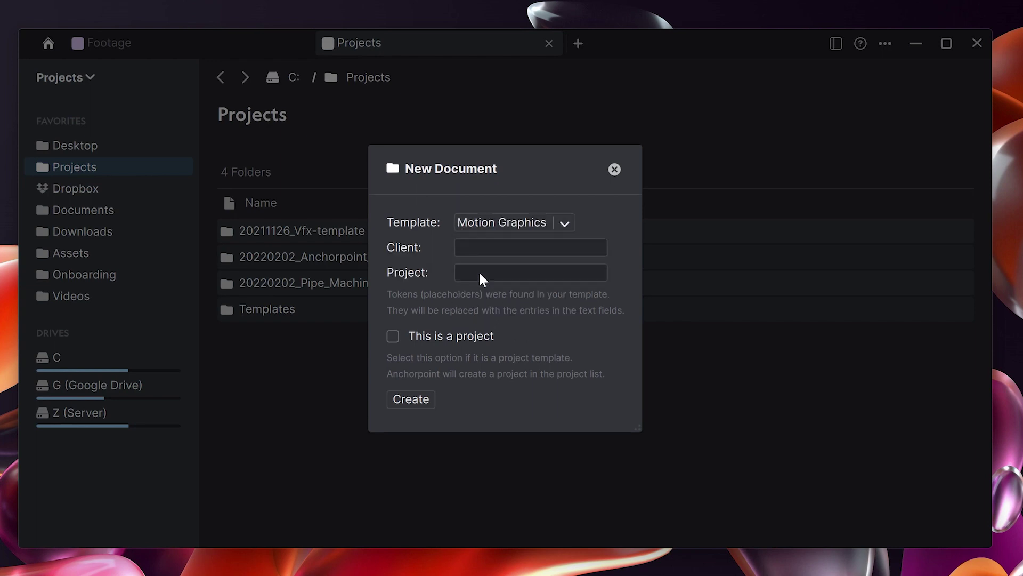
pyautogui.click(498, 247)
pyautogui.write('ACME')
pyautogui.press('Tab')
pyautogui.write('Commercial')
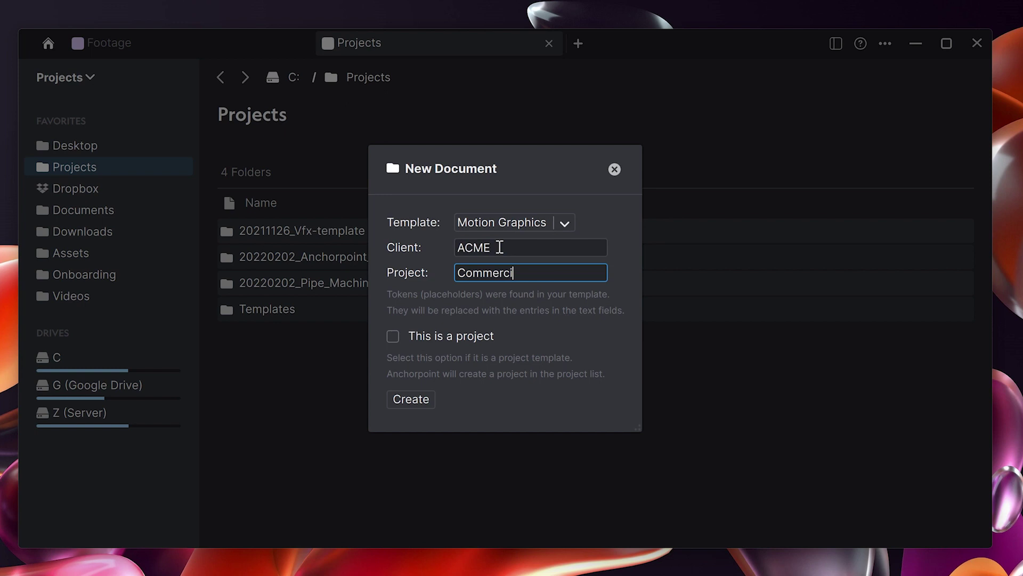
pyautogui.click(402, 399)
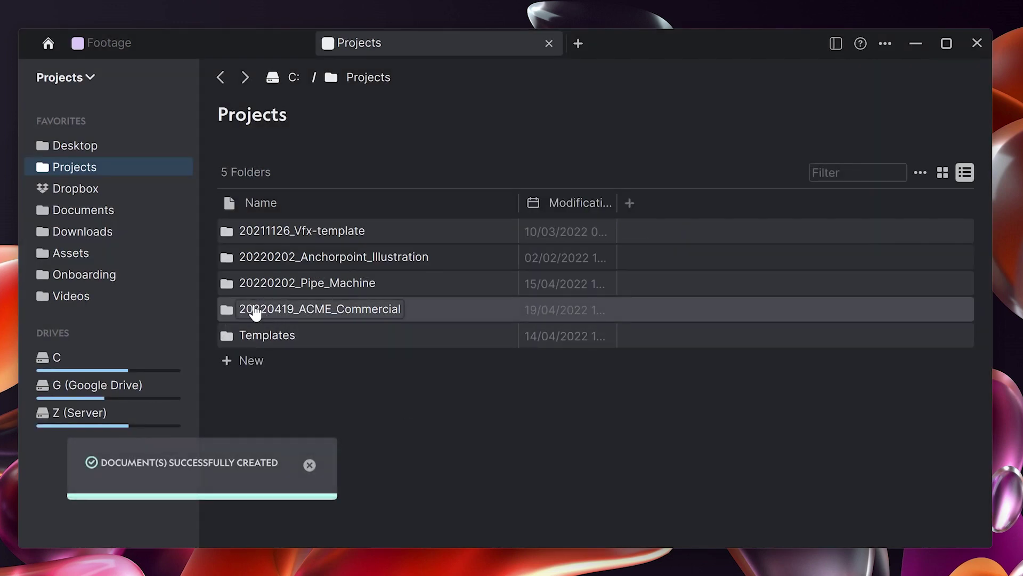
# Check that 20220419_ACME_Commercial's s01_shot_0010 .blend files carry ACME_Commercial names, then return to Projects.
pyautogui.doubleClick(387, 315)
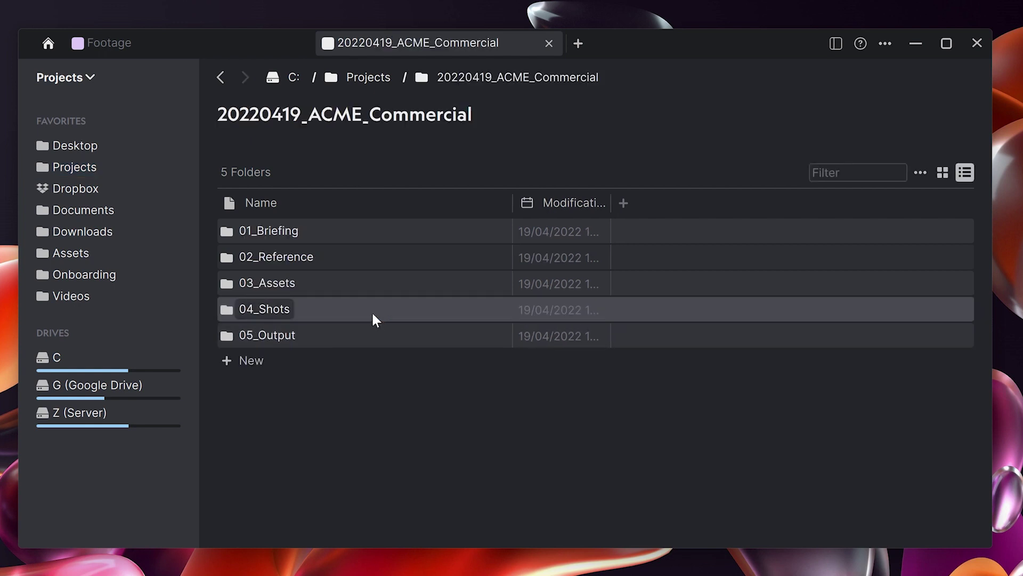
pyautogui.doubleClick(274, 311)
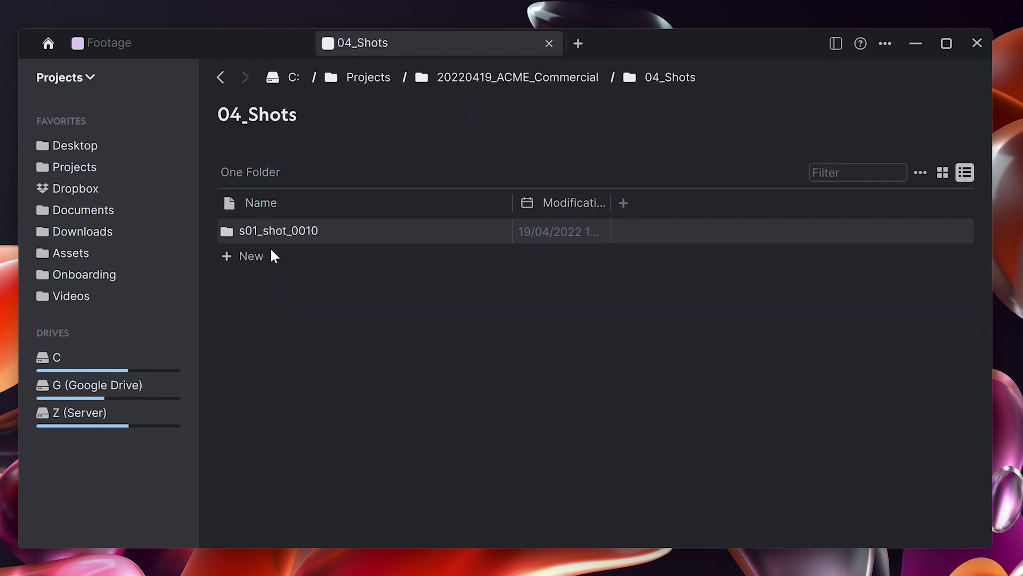
pyautogui.doubleClick(269, 239)
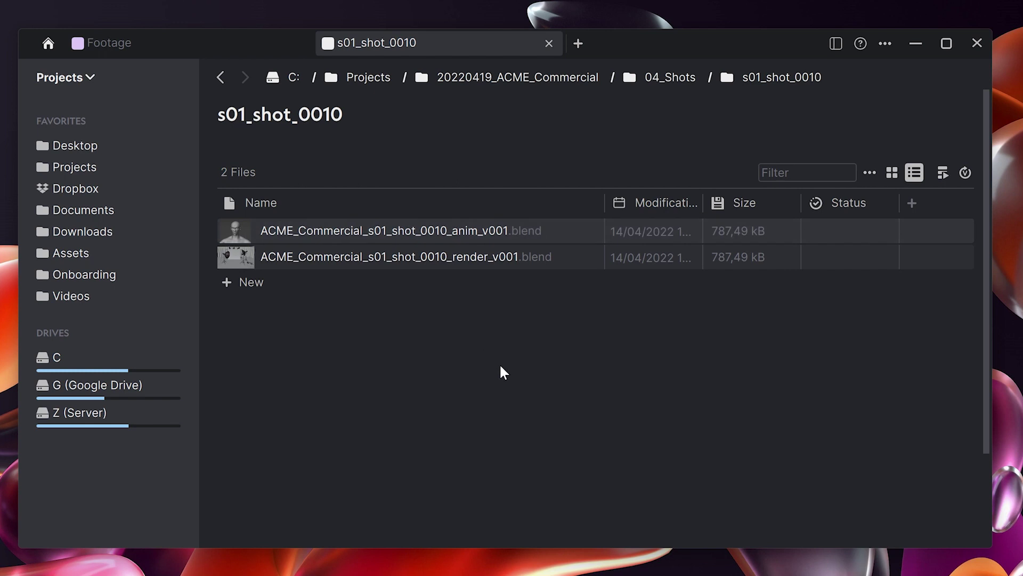
pyautogui.click(368, 79)
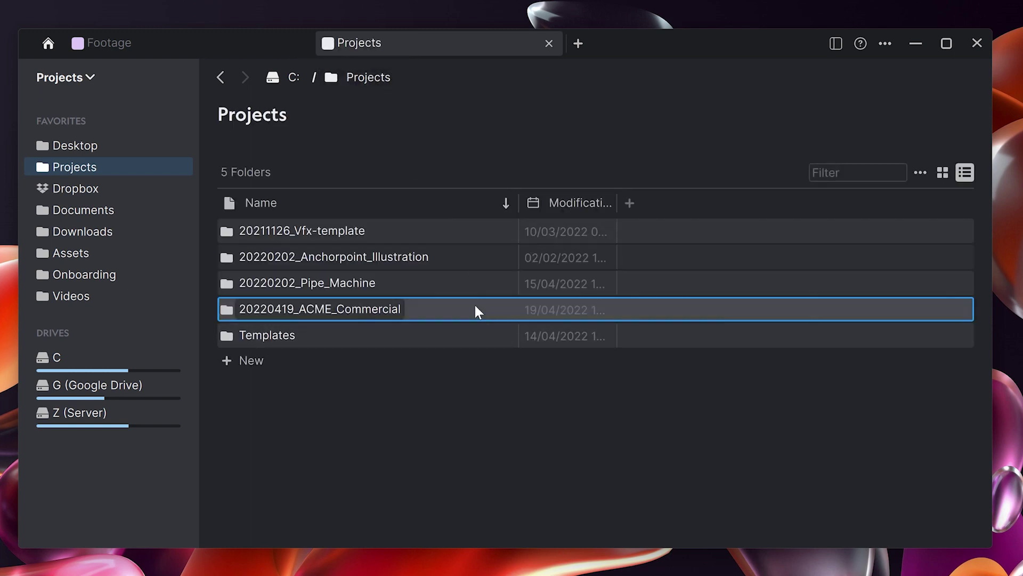
# Delete 20220419_ACME_Commercial and open the Templates folder.
pyautogui.press('Delete')
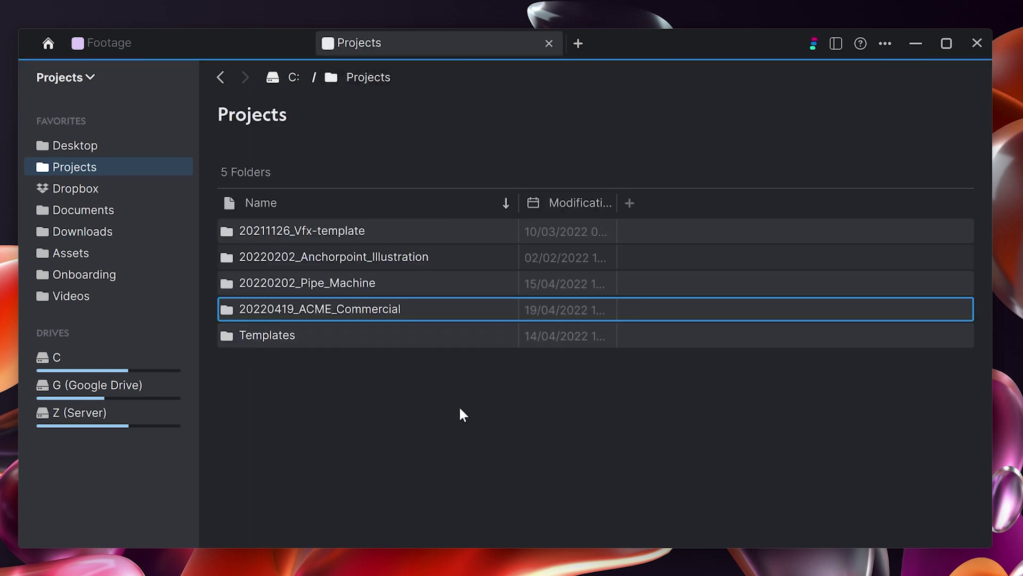
pyautogui.doubleClick(288, 311)
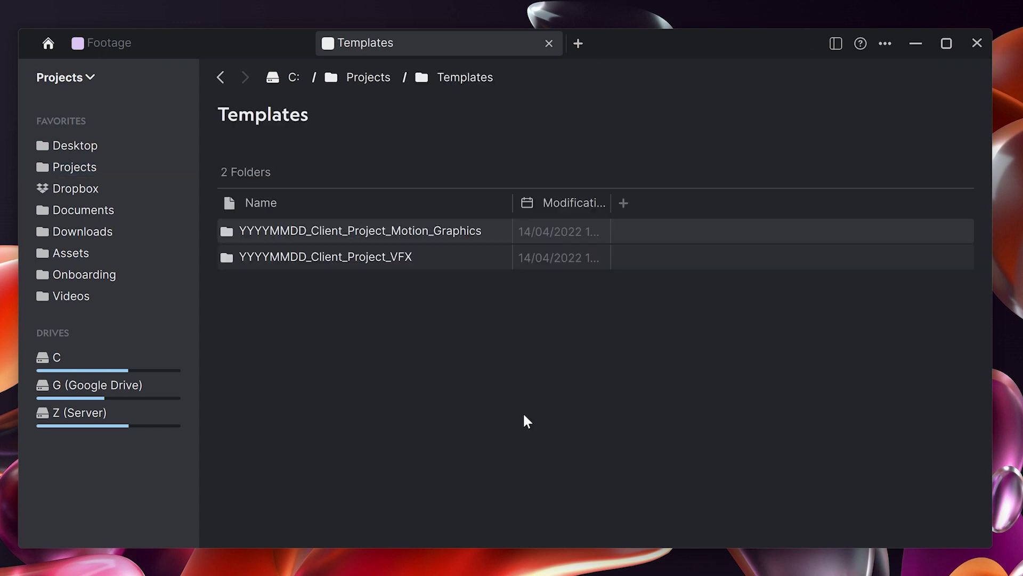
# Save the VFX project folder as an Anchorpoint template named VFX, then return to Projects.
pyautogui.rightClick(466, 261)
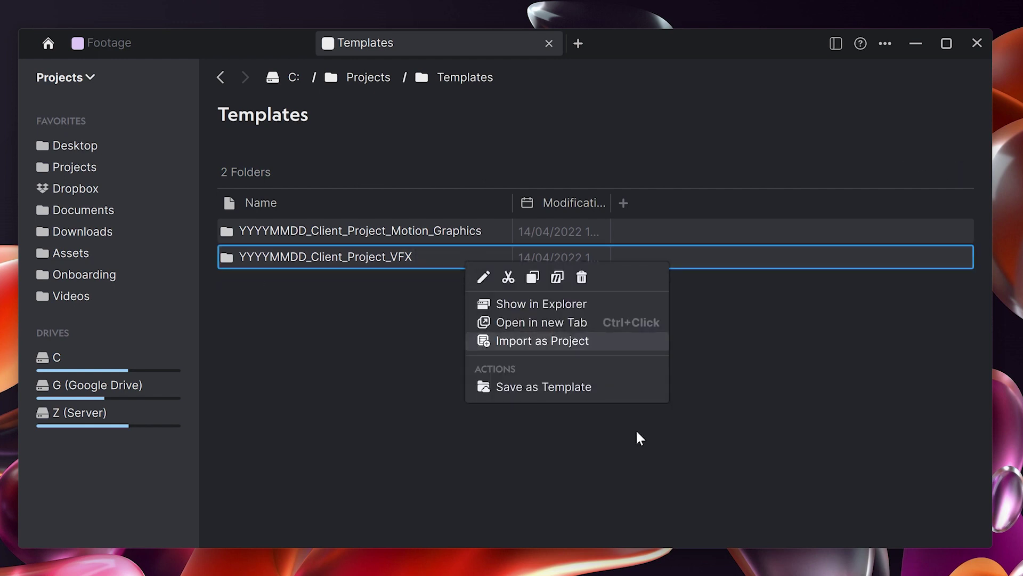
pyautogui.click(559, 391)
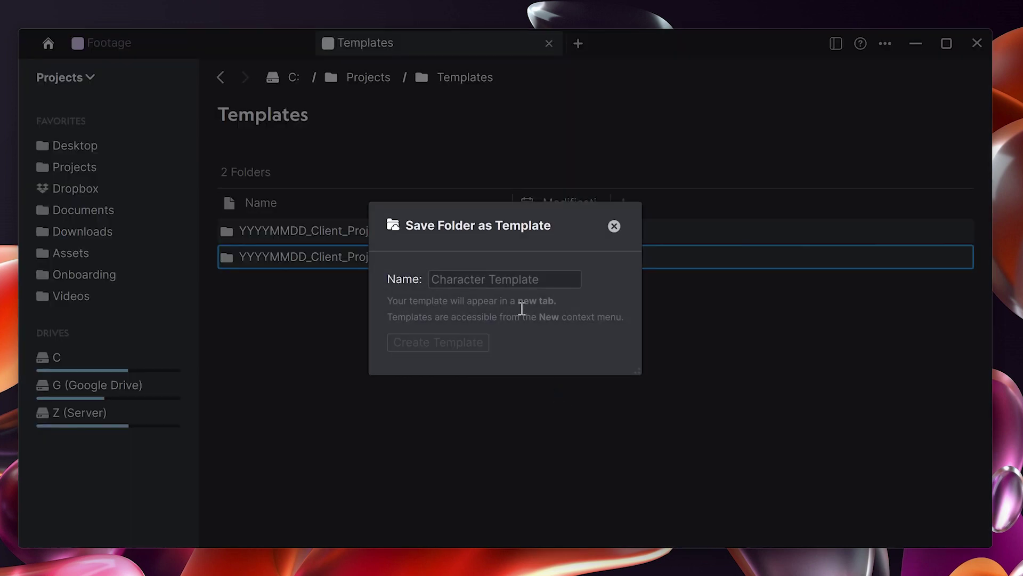
pyautogui.click(527, 287)
pyautogui.write('VFX')
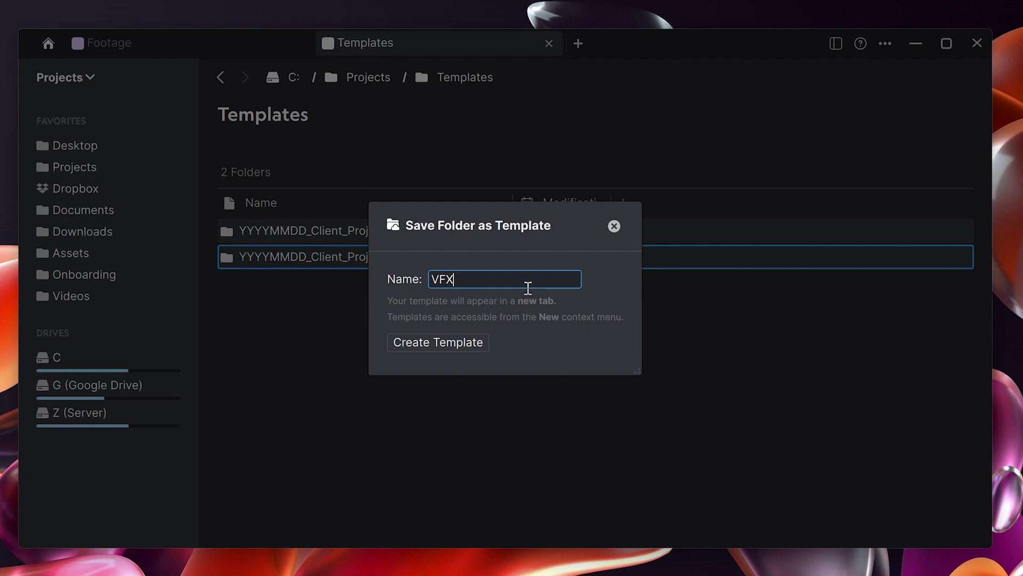
pyautogui.click(454, 343)
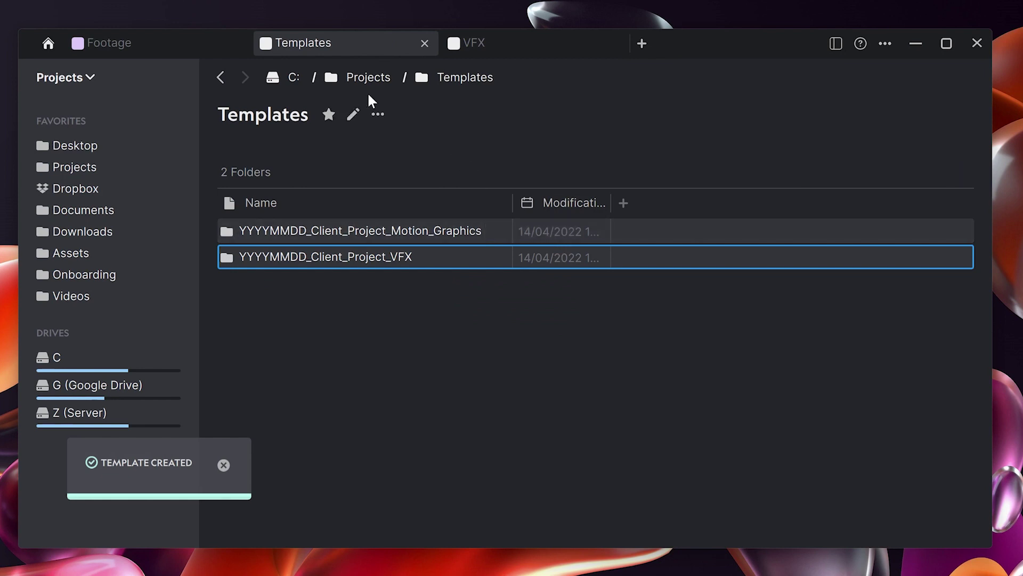
pyautogui.click(355, 79)
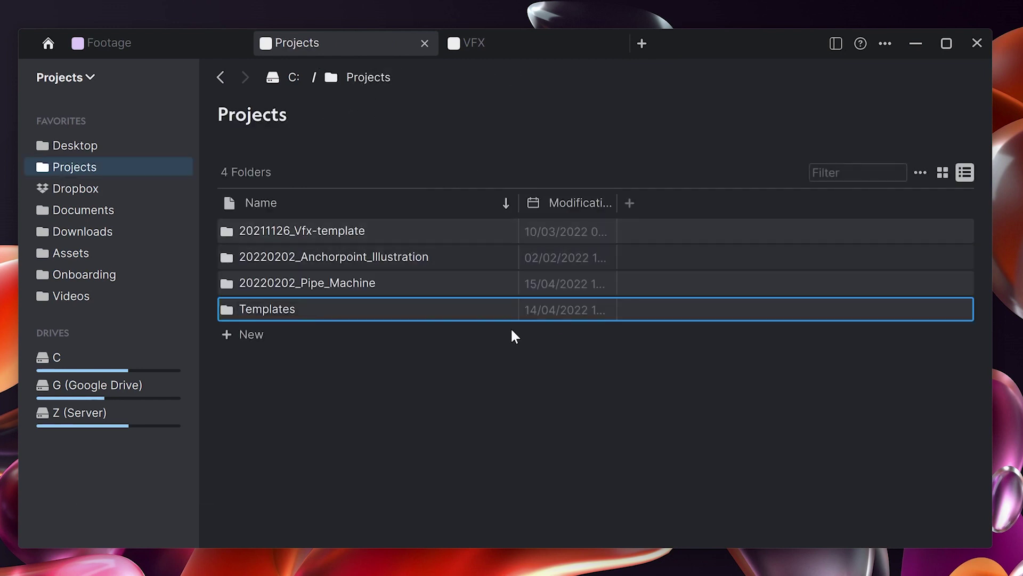
# Create a YYYYMMDD_Client_Project_VFX folder in Projects from the VFX template.
pyautogui.rightClick(553, 375)
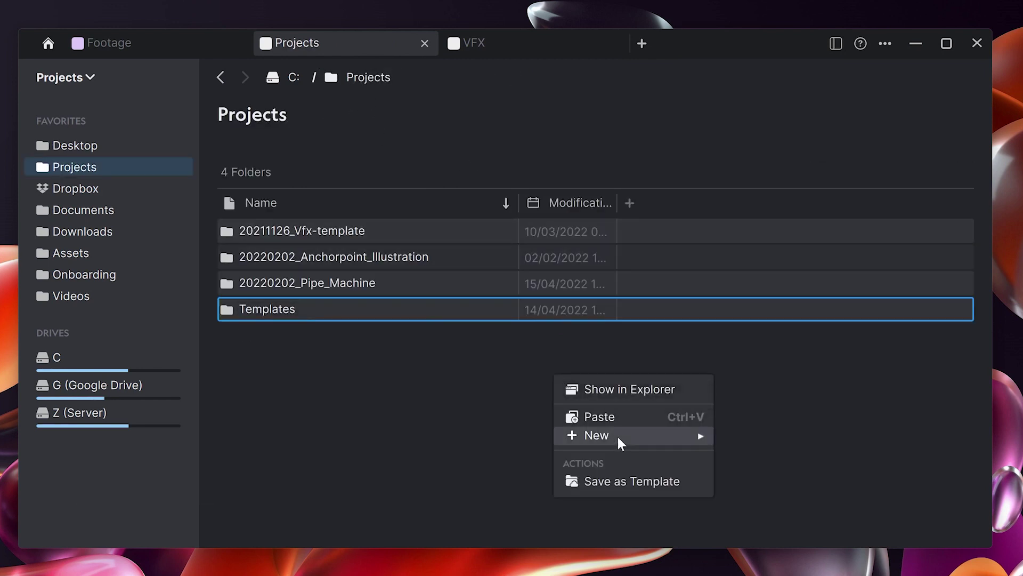
pyautogui.moveTo(616, 435)
pyautogui.click(780, 507)
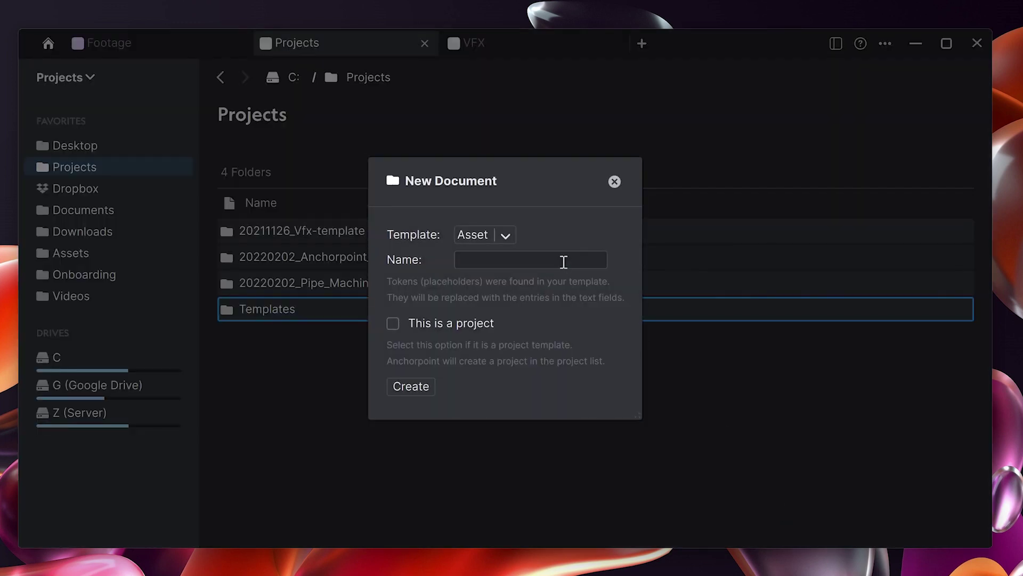
pyautogui.click(500, 233)
pyautogui.click(486, 314)
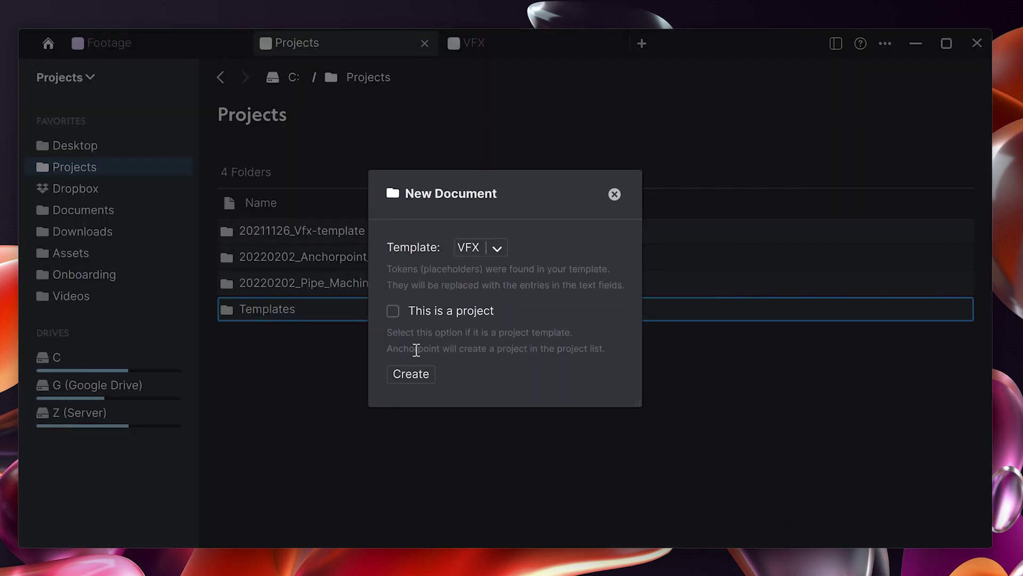
pyautogui.click(418, 373)
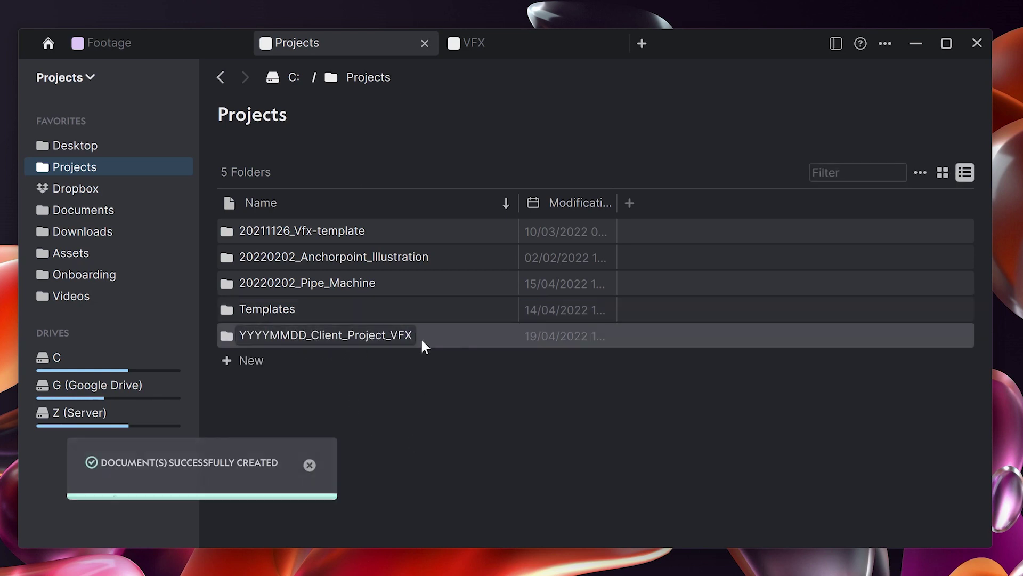
pyautogui.click(454, 342)
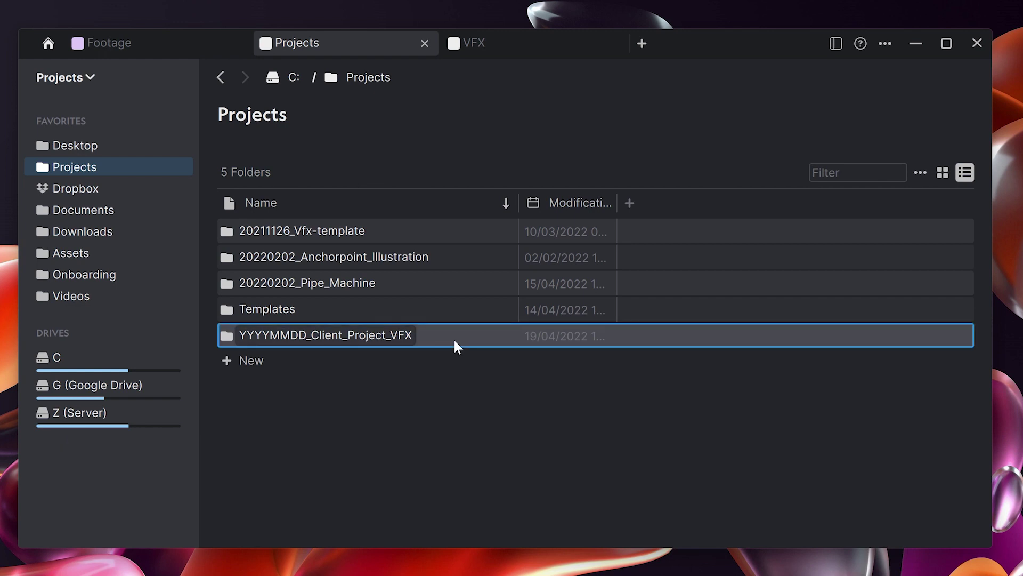
# Delete the test YYYYMMDD_Client_Project_VFX folder and zoom into the tokens.png diagram.
pyautogui.press('Delete')
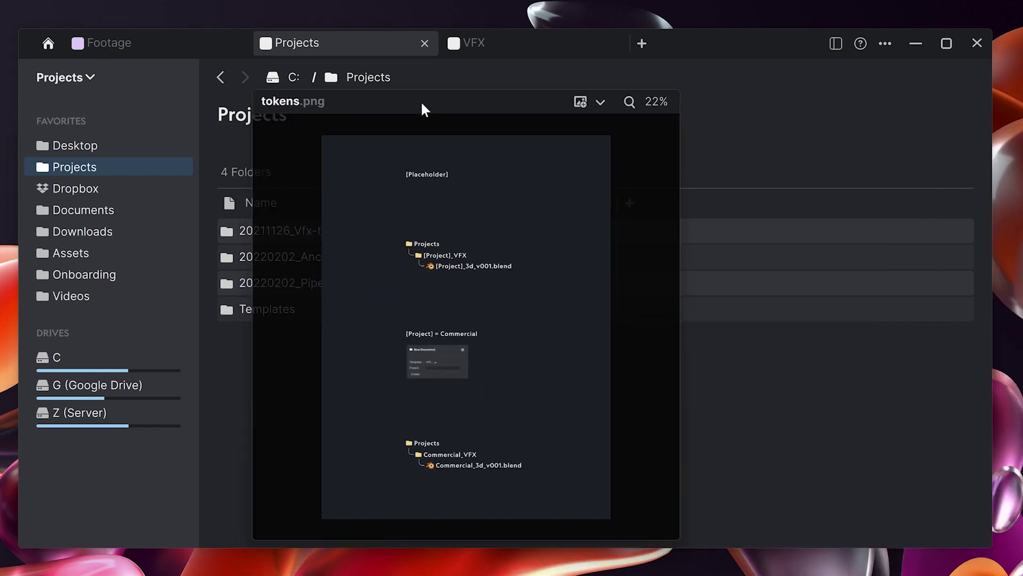
pyautogui.scroll(3, 441, 231)
pyautogui.moveTo(422, 229); pyautogui.dragTo(488, 359)
pyautogui.scroll(3, 452, 318)
pyautogui.scroll(-2, 469, 320)
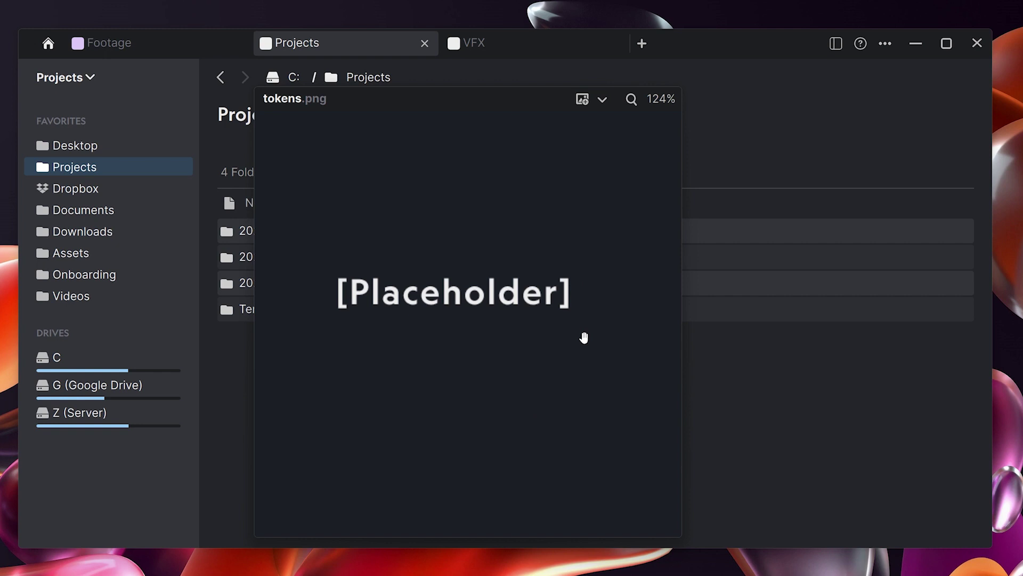
pyautogui.scroll(-6, 529, 280)
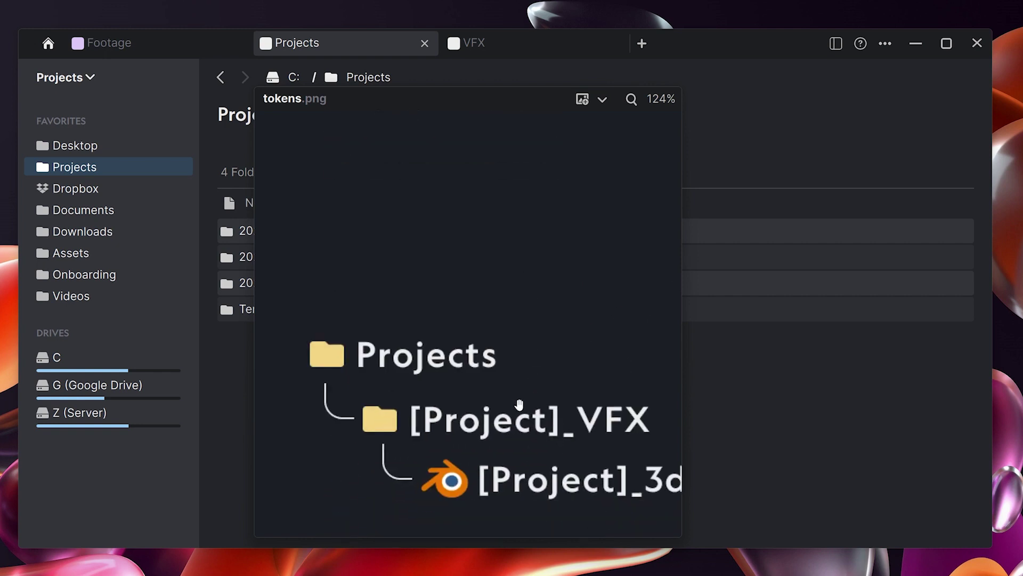
pyautogui.moveTo(519, 405); pyautogui.dragTo(454, 295)
# Pan through tokens.png down to Commercial_VFX containing Commercial_3d_v001.blend.
pyautogui.scroll(-2, 454, 296)
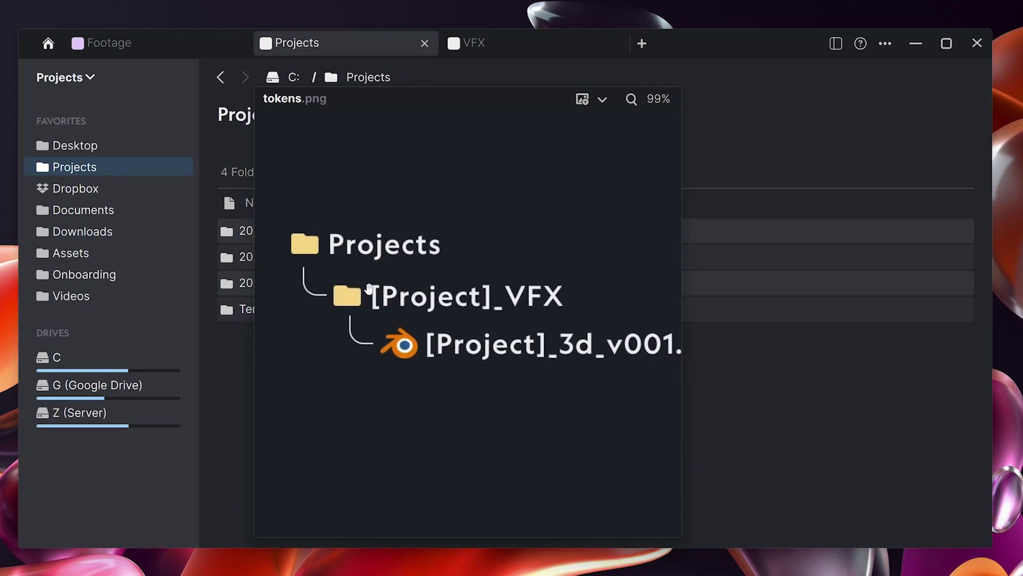
pyautogui.hscroll(2, 526, 263)
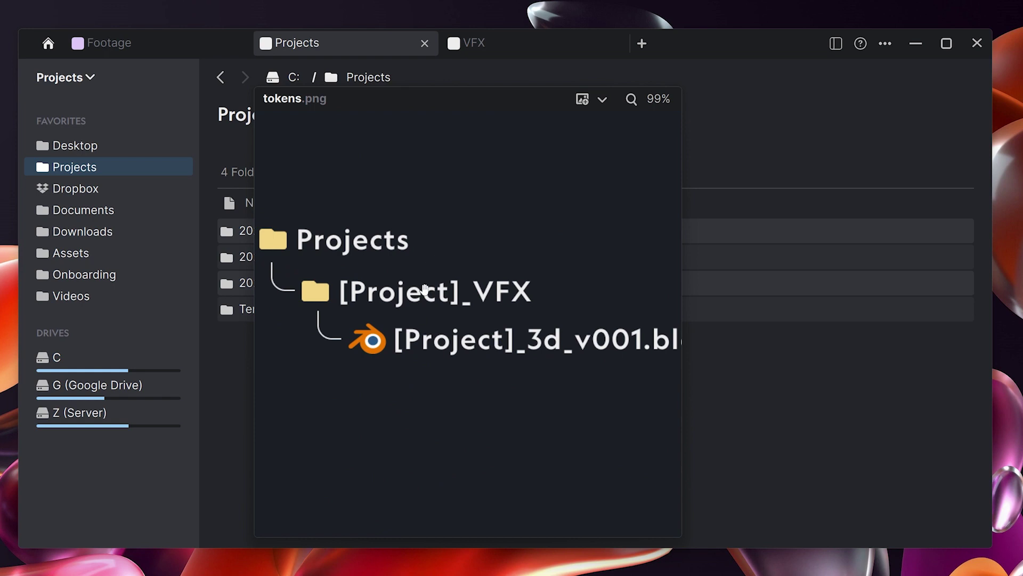
pyautogui.moveTo(479, 390); pyautogui.dragTo(479, 267)
pyautogui.scroll(-5, 479, 267)
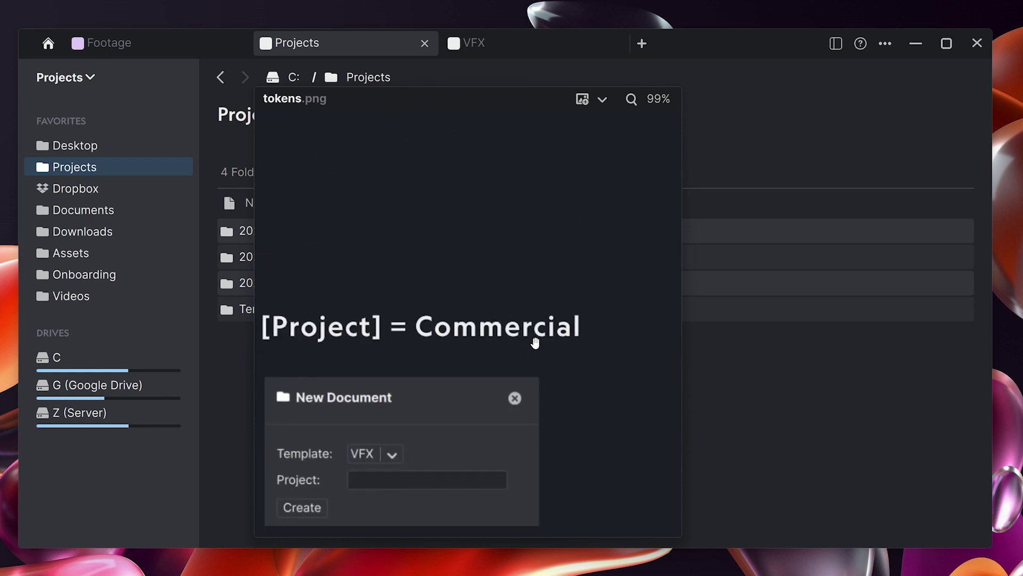
pyautogui.scroll(-1, 464, 336)
pyautogui.scroll(-1, 443, 411)
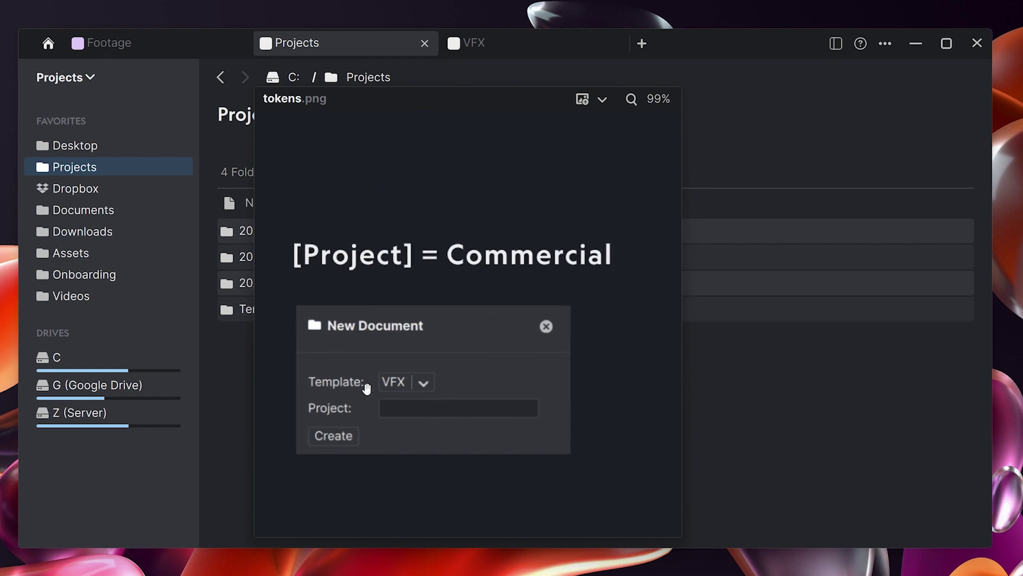
pyautogui.scroll(-10, 512, 438)
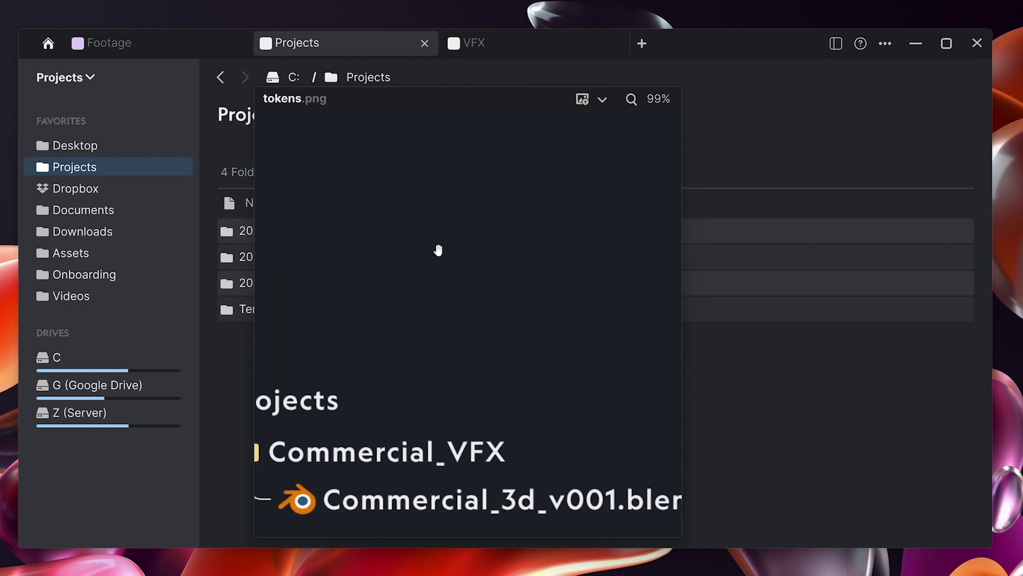
pyautogui.scroll(-2, 498, 281)
pyautogui.scroll(1, 466, 400)
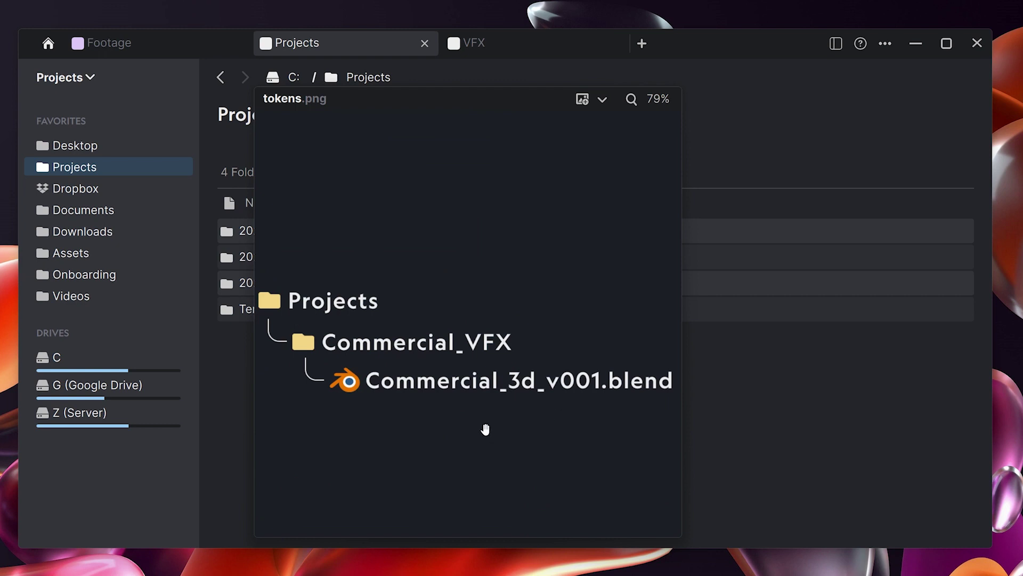
# Rename the VFX template's project folder to [YYYYMMDD]_[Client]_[Project]_VFX.
pyautogui.press('space')
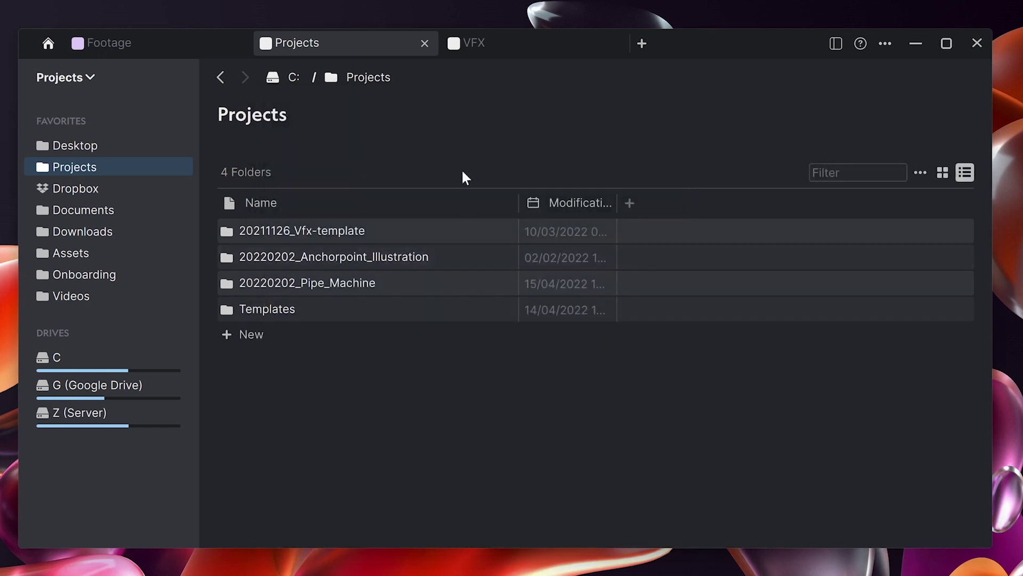
pyautogui.click(543, 45)
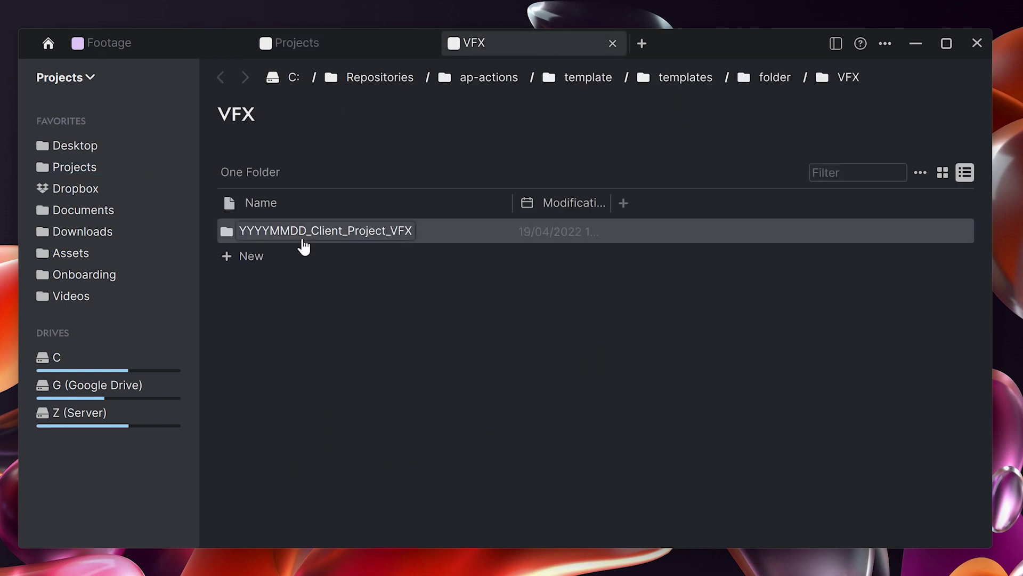
pyautogui.click(455, 232)
pyautogui.press('F2')
pyautogui.write('[YYYYMMDD]_[Client]_[Project]_VFX')
pyautogui.press('Return')
# Show the tokenized s01_shot_0010 .blend files in List View.
pyautogui.doubleClick(413, 231)
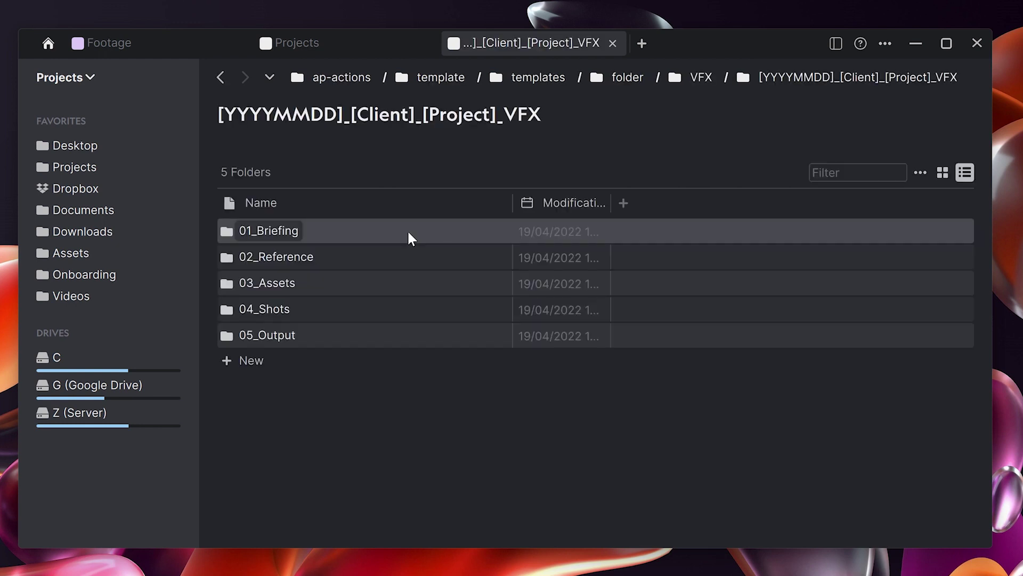
pyautogui.doubleClick(263, 310)
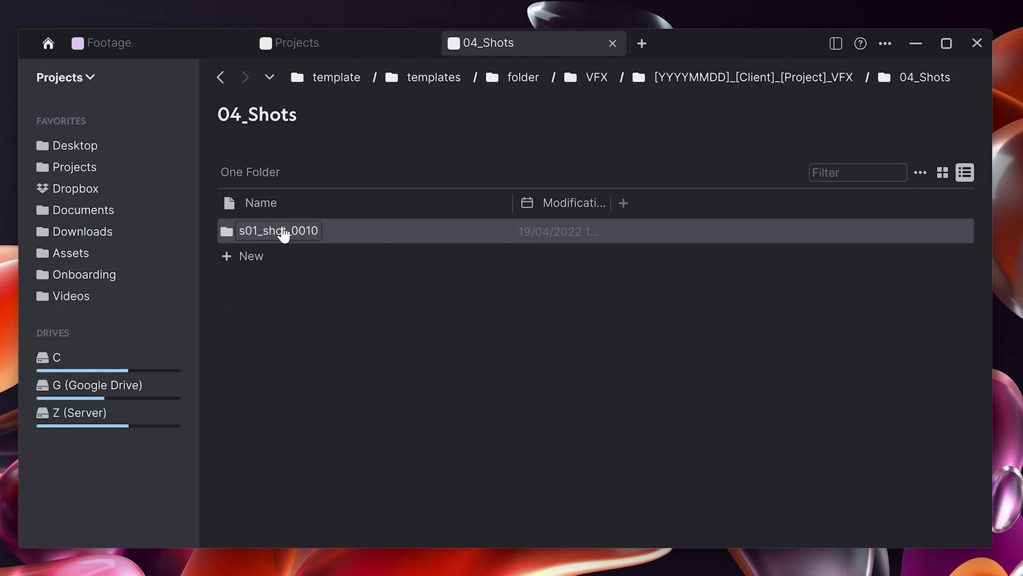
pyautogui.doubleClick(283, 234)
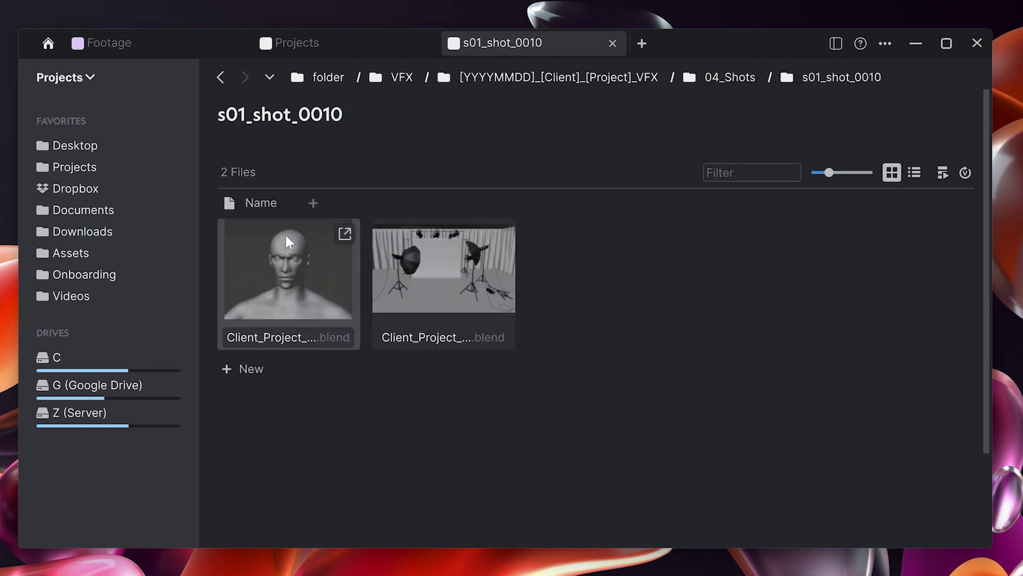
pyautogui.click(914, 173)
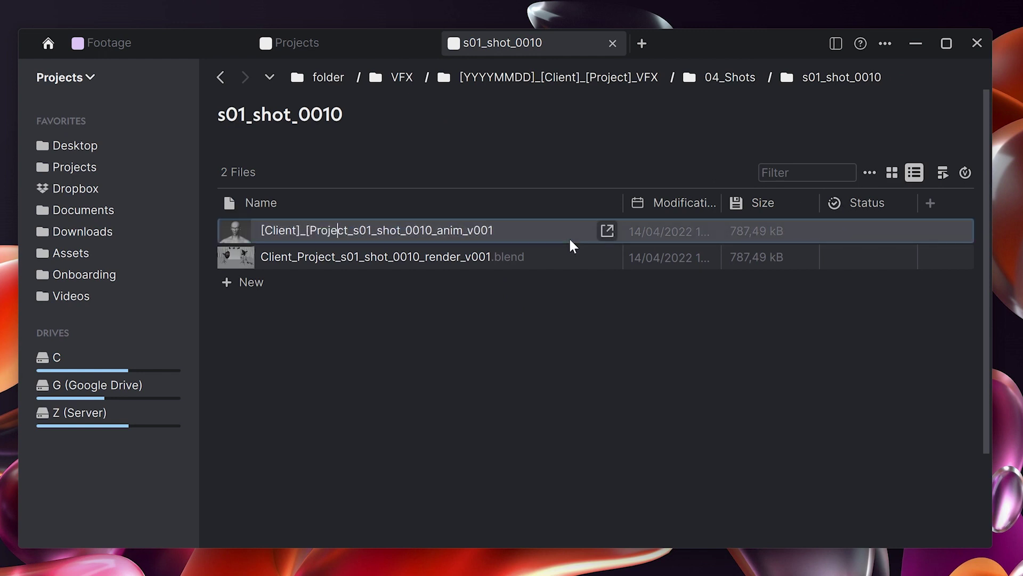
# In Projects, create a VFX-template project folder with Client 'ACME' and Project 'Commcerial', marked as a project.
pyautogui.click(316, 46)
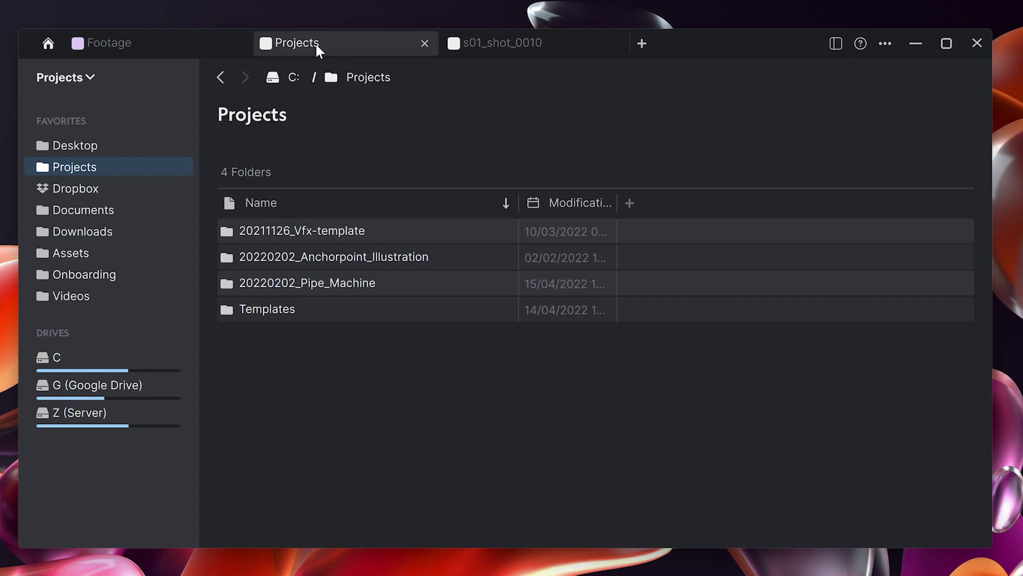
pyautogui.rightClick(459, 399)
pyautogui.moveTo(544, 459)
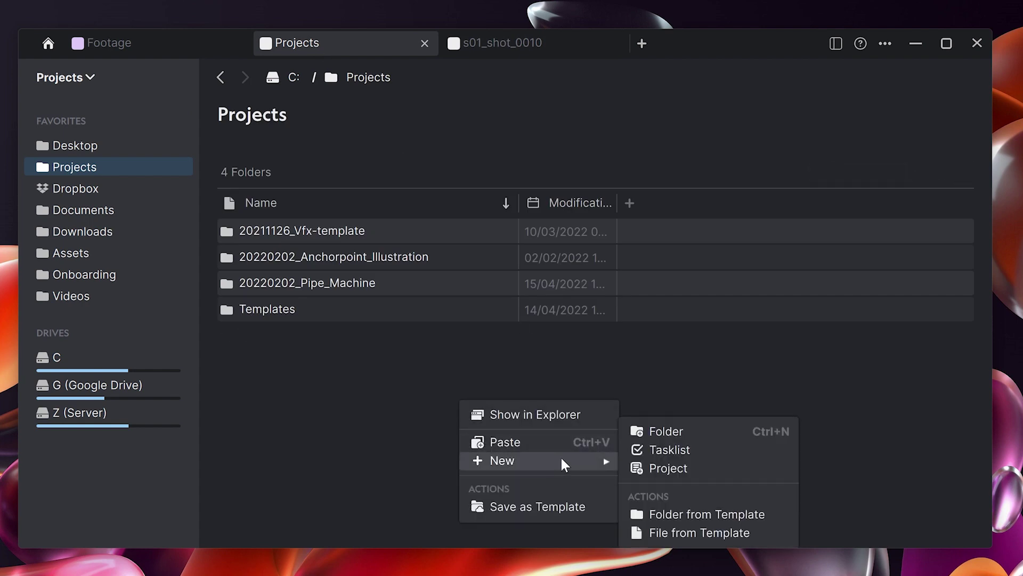
pyautogui.click(691, 514)
pyautogui.click(472, 236)
pyautogui.click(488, 313)
pyautogui.click(501, 249)
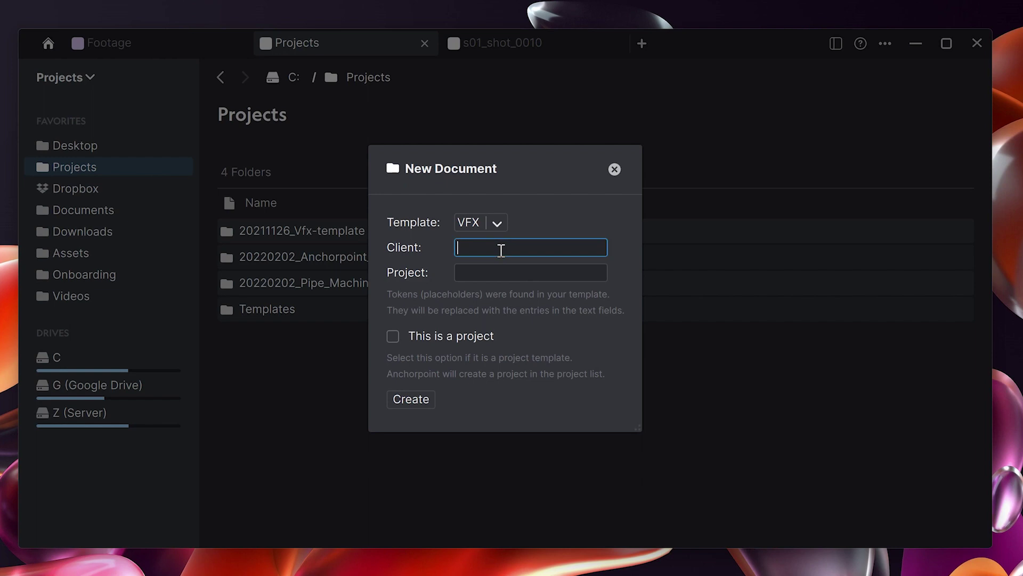
pyautogui.write('ACME')
pyautogui.press('Tab')
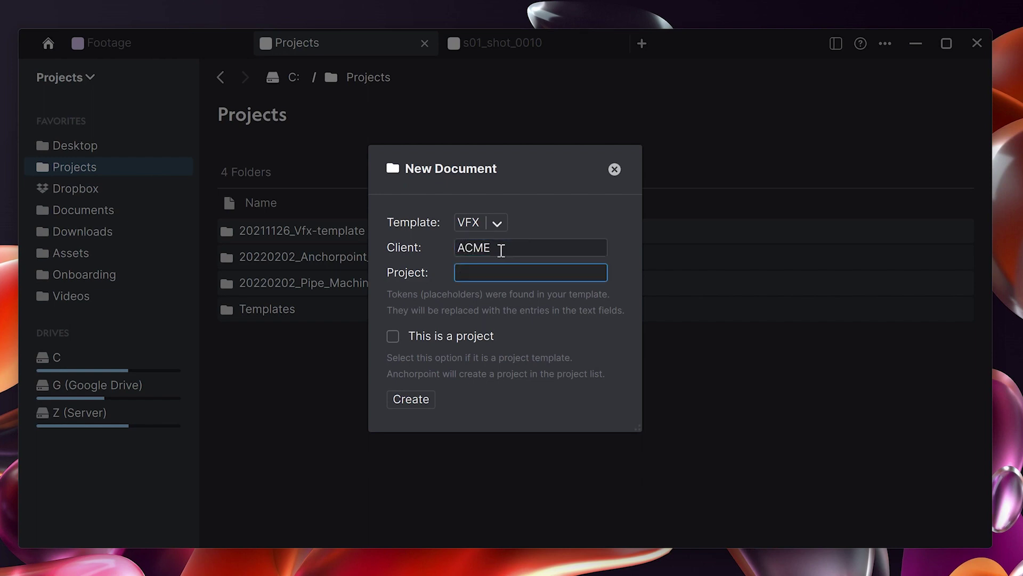
pyautogui.write('Commcerial')
pyautogui.click(394, 337)
pyautogui.click(413, 400)
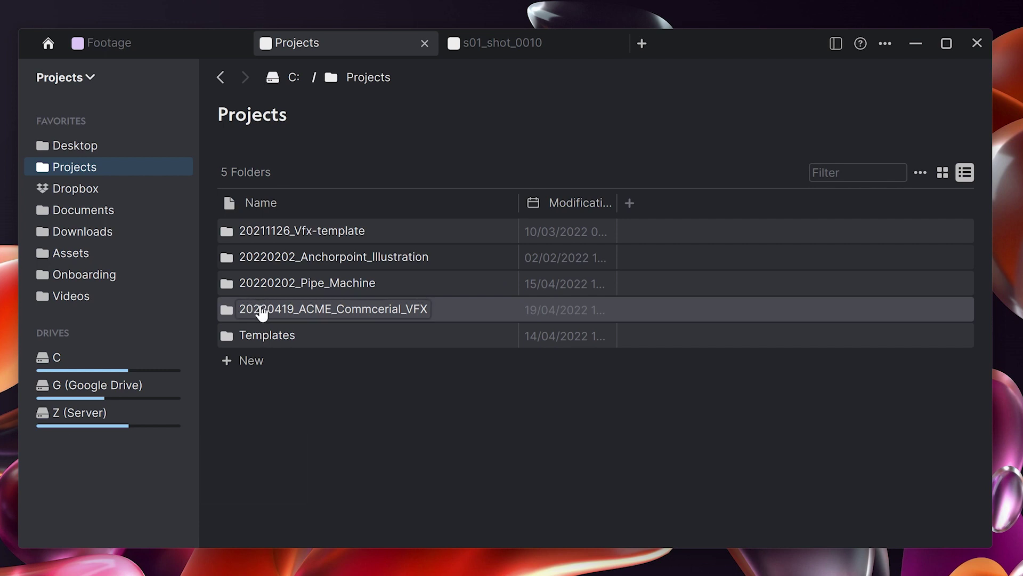
# Open the new project's 04_Shots/s01_shot_0010 in List View to check its .blend files, then return to 04_Shots.
pyautogui.doubleClick(325, 312)
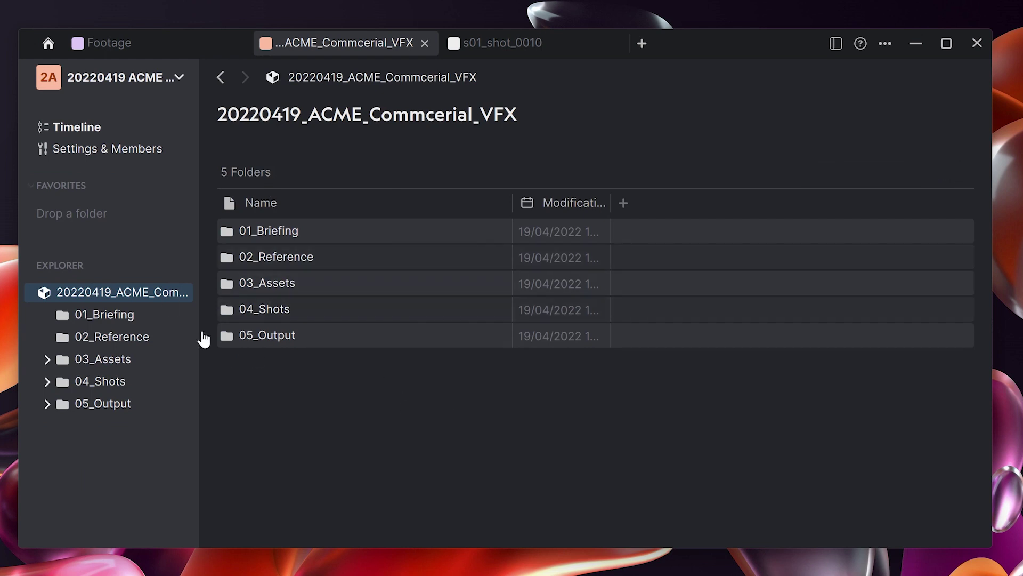
pyautogui.click(104, 83)
pyautogui.click(448, 408)
pyautogui.click(271, 313)
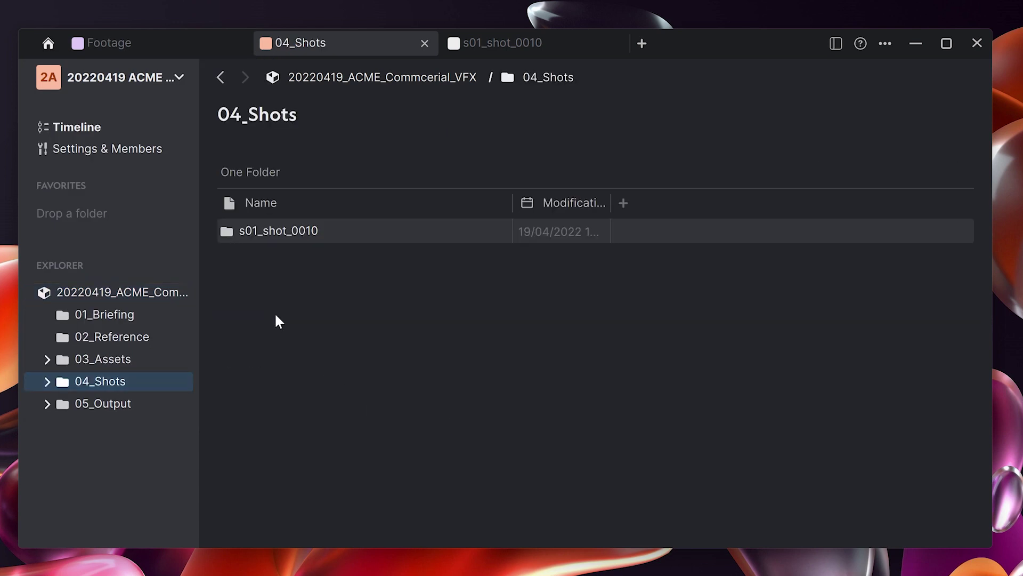
pyautogui.click(286, 234)
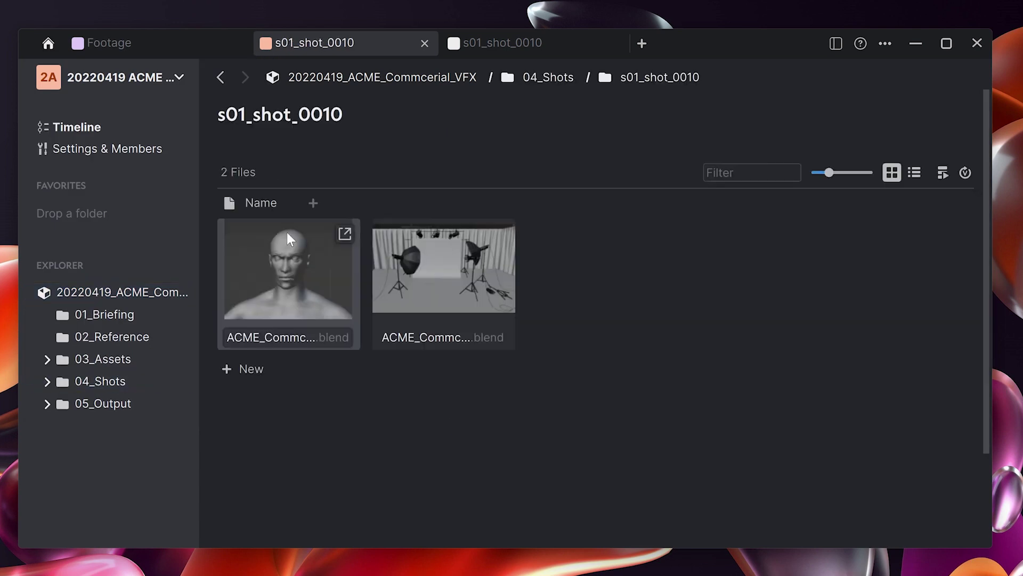
pyautogui.click(915, 173)
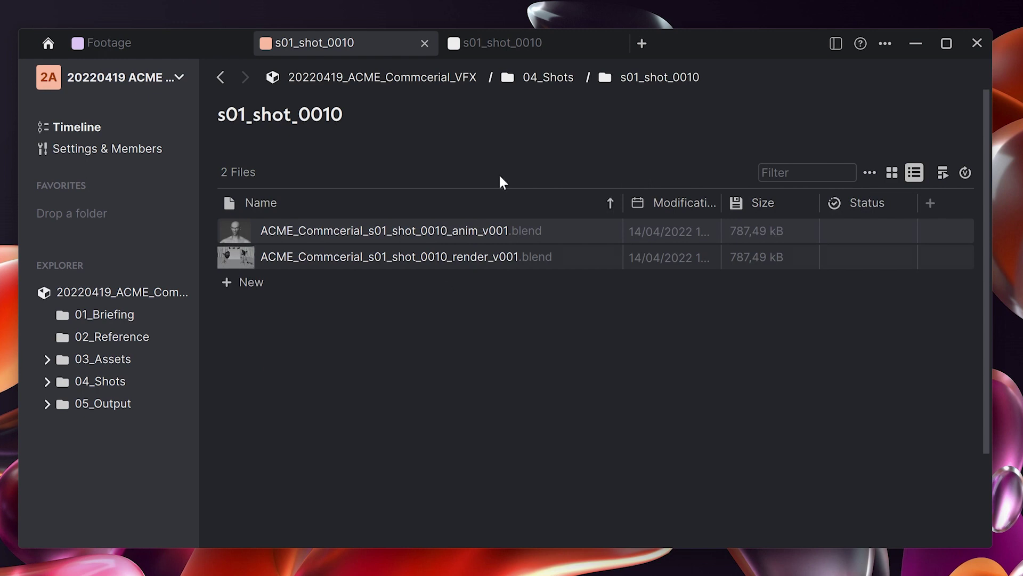
pyautogui.click(548, 77)
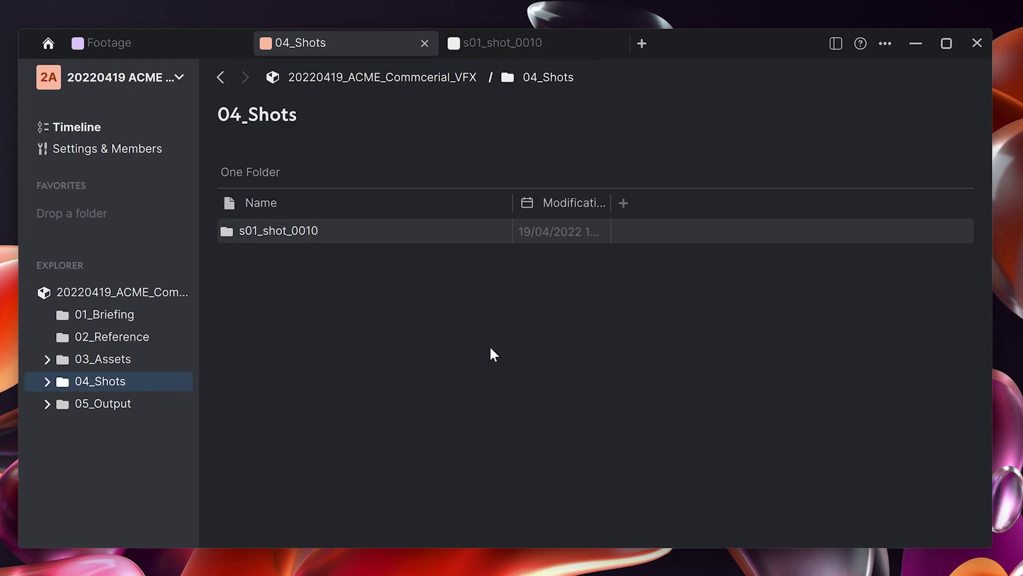
# Save the template's s01_shot_0010 folder as a new template named 'VFX Shot'.
pyautogui.click(532, 43)
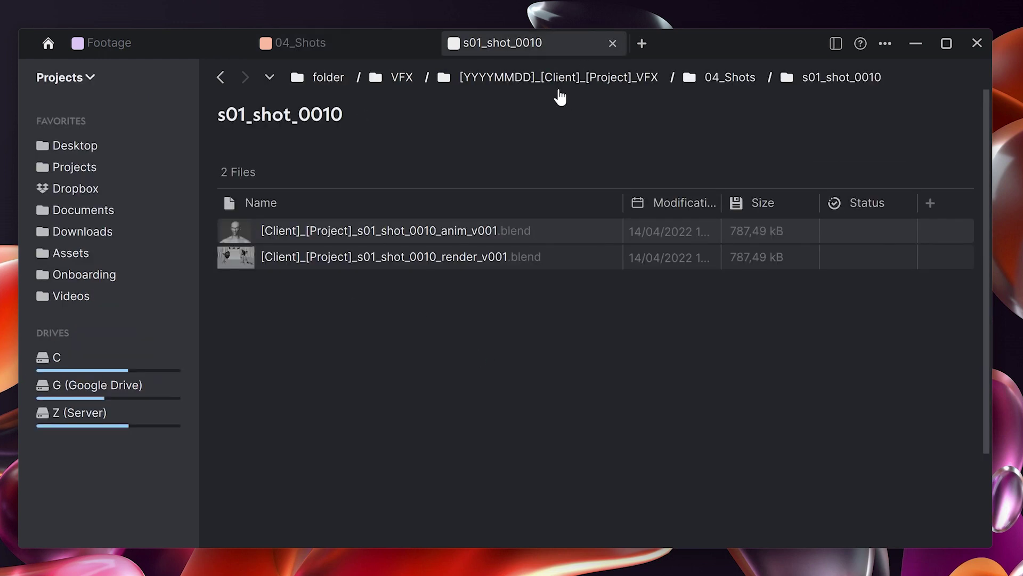
pyautogui.click(736, 80)
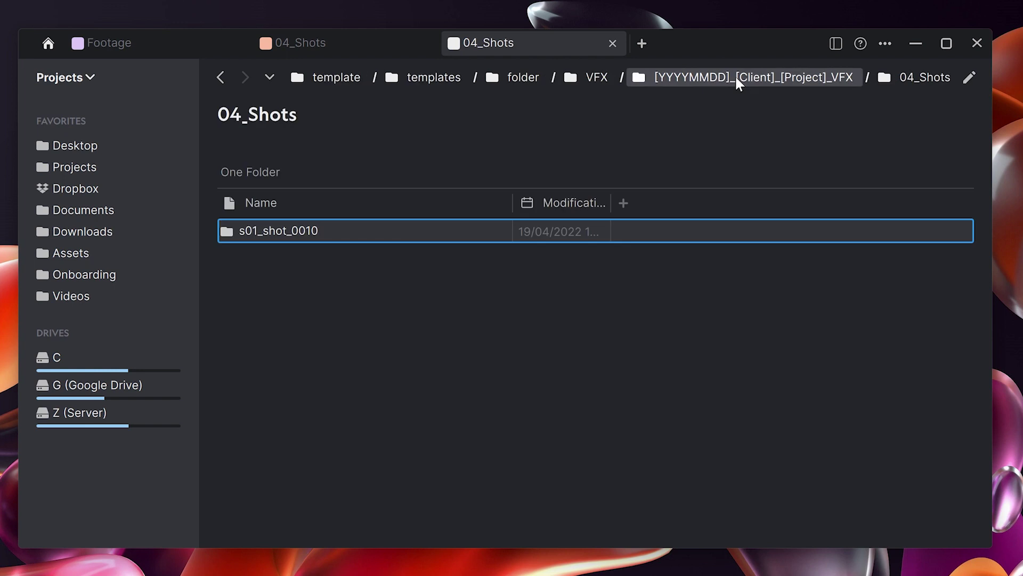
pyautogui.rightClick(363, 229)
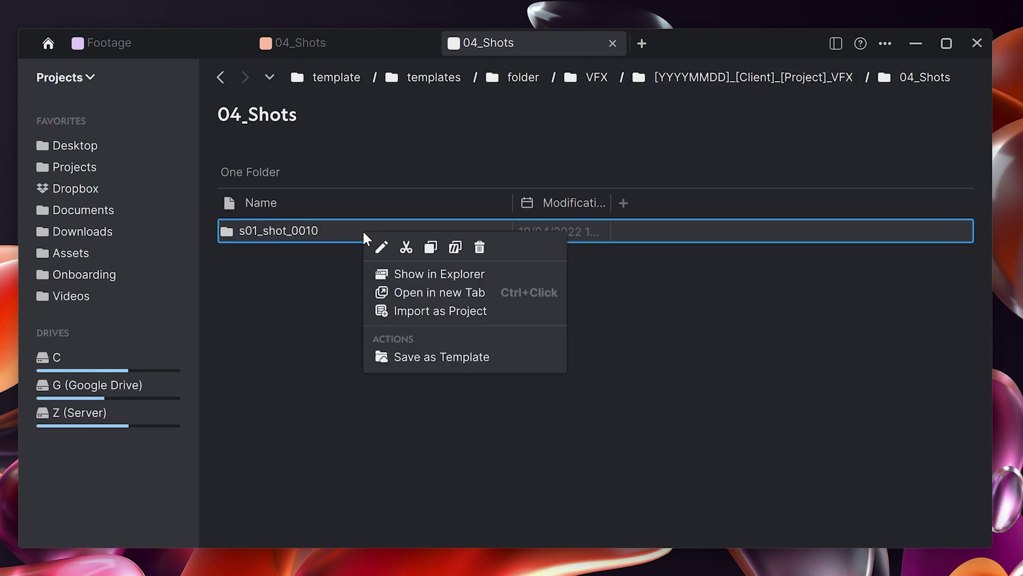
pyautogui.click(435, 357)
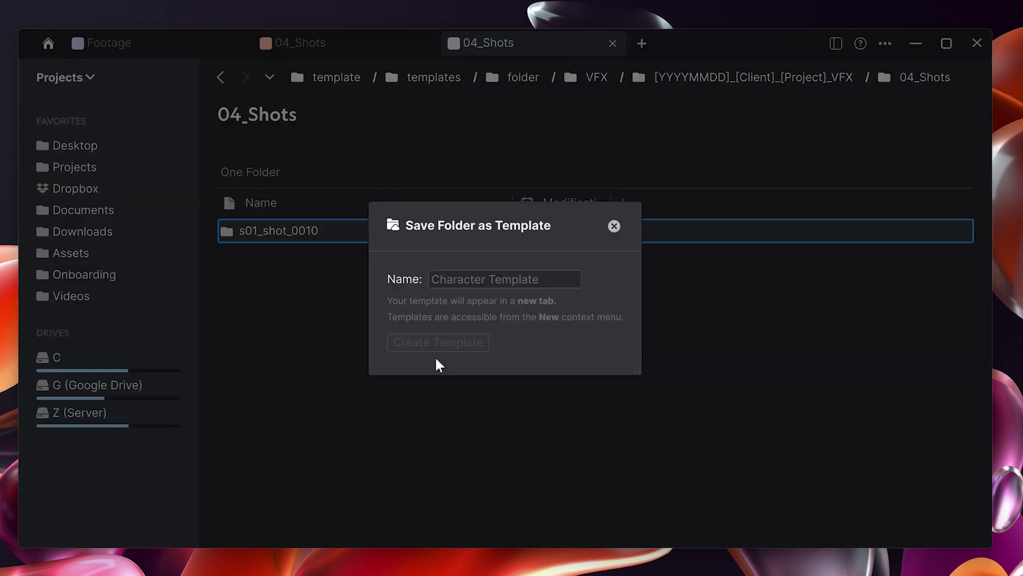
pyautogui.click(482, 278)
pyautogui.write('VFX ')
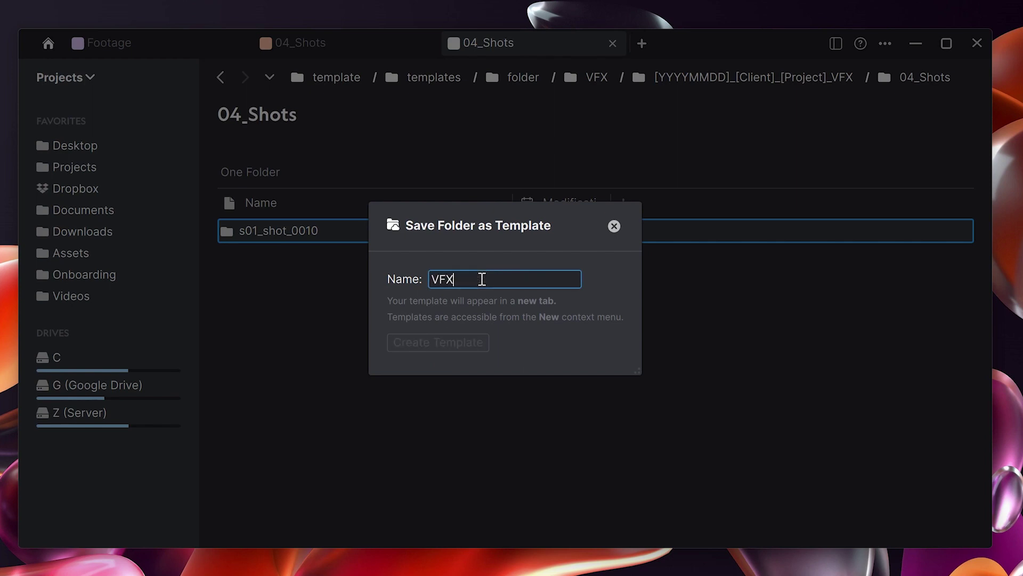
pyautogui.write('Shot')
pyautogui.click(439, 344)
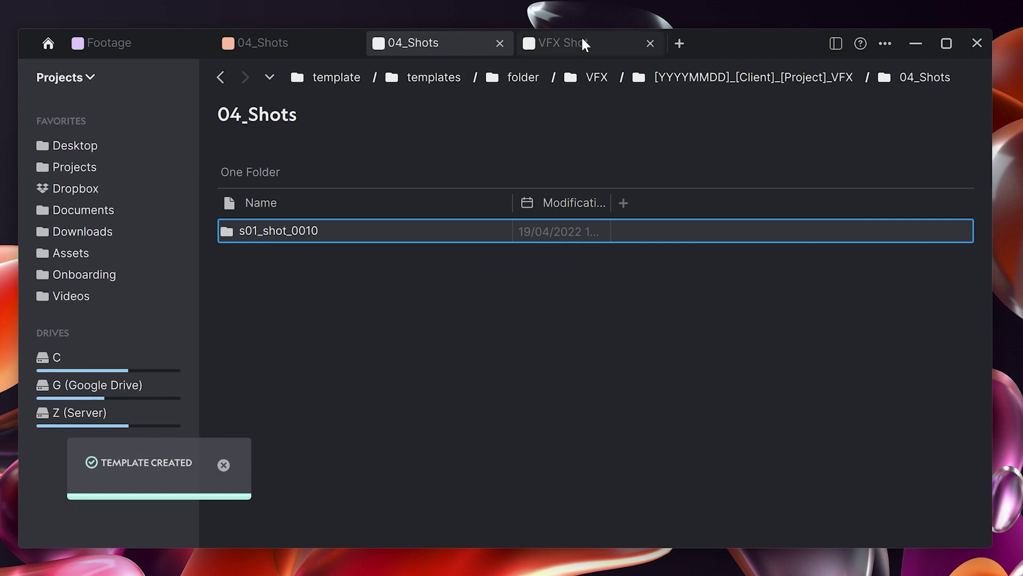
# In the VFX Shot template, rename the shot folder to s[Sequence]_shot_[Shot].
pyautogui.click(584, 42)
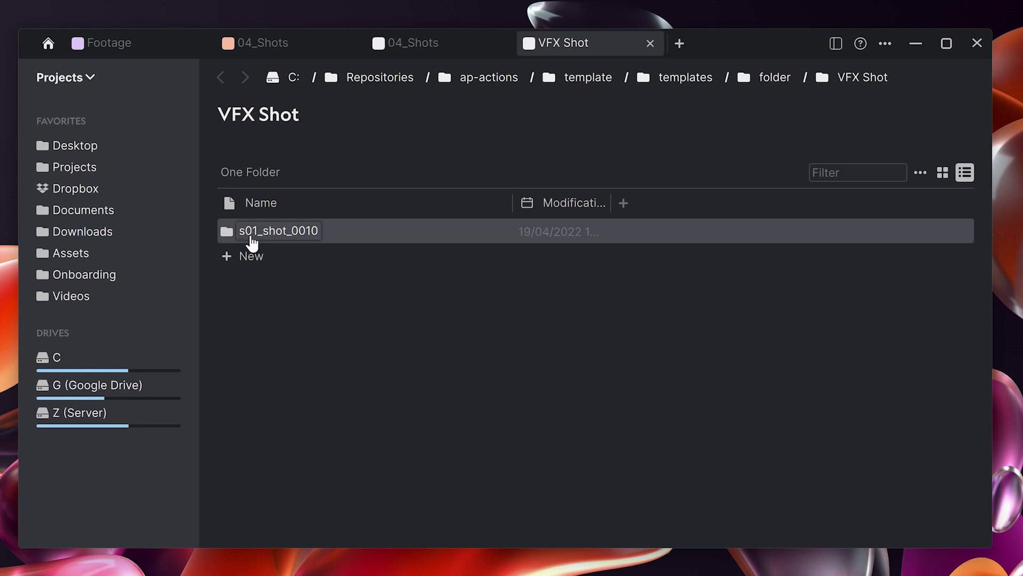
pyautogui.click(363, 232)
pyautogui.press('F2')
pyautogui.write('[Sequence]_shot_[Shot]')
pyautogui.press('Return')
# Replace s01 and 0010 in both .blend file names with the s[Sequence] and [Shot] tokens.
pyautogui.doubleClick(325, 237)
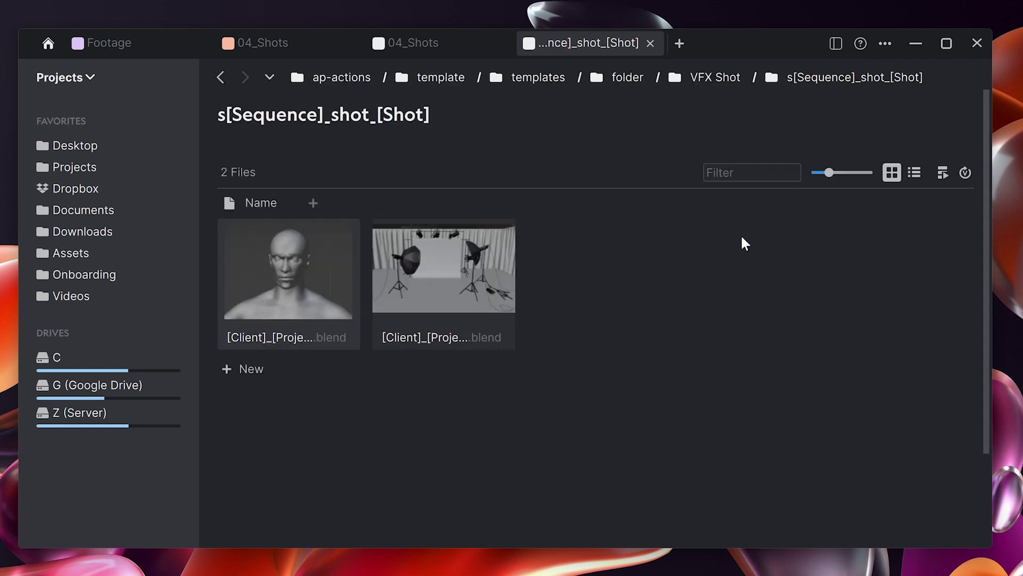
pyautogui.click(914, 172)
pyautogui.press('F2')
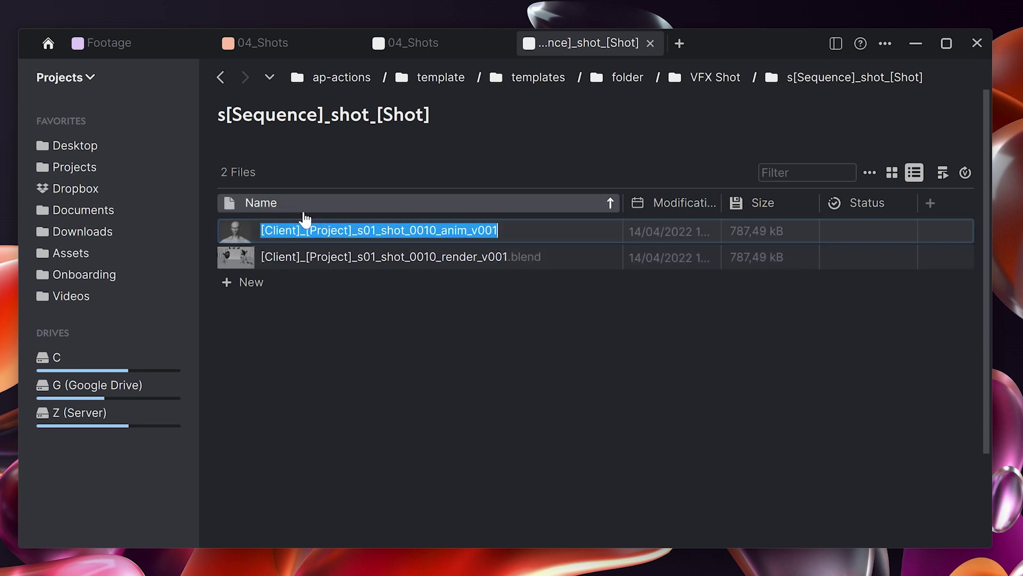
pyautogui.doubleClick(374, 231)
pyautogui.write('s[Sequence]')
pyautogui.doubleClick(468, 230)
pyautogui.write('[Shot]')
pyautogui.press('Return')
pyautogui.write('s[Sequence]_shot_[Shot]')
pyautogui.press('Return')
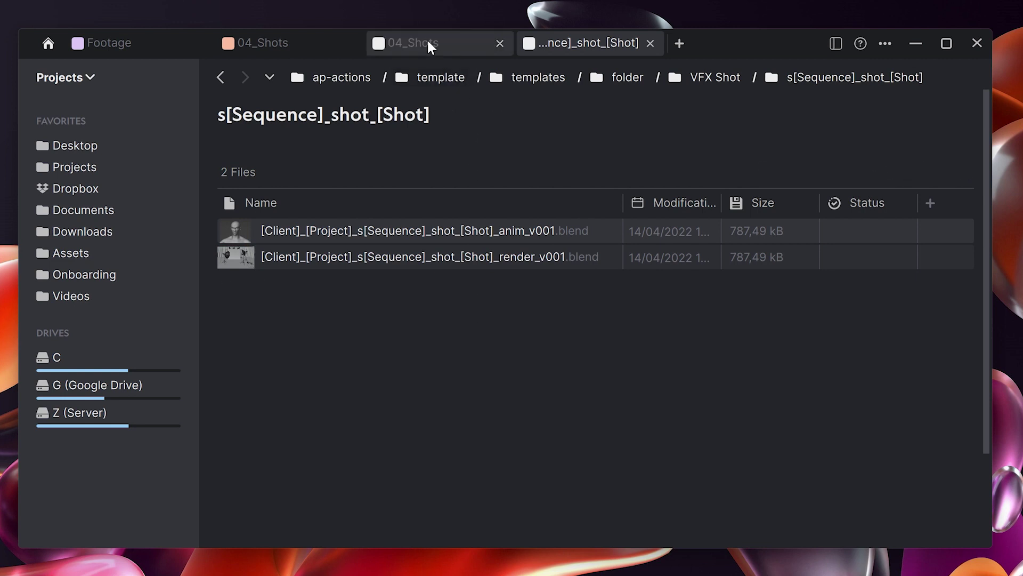
# In the project's 04_Shots, create a folder from the VFX Shot template with Sequence 01 and Shot 0020.
pyautogui.click(302, 40)
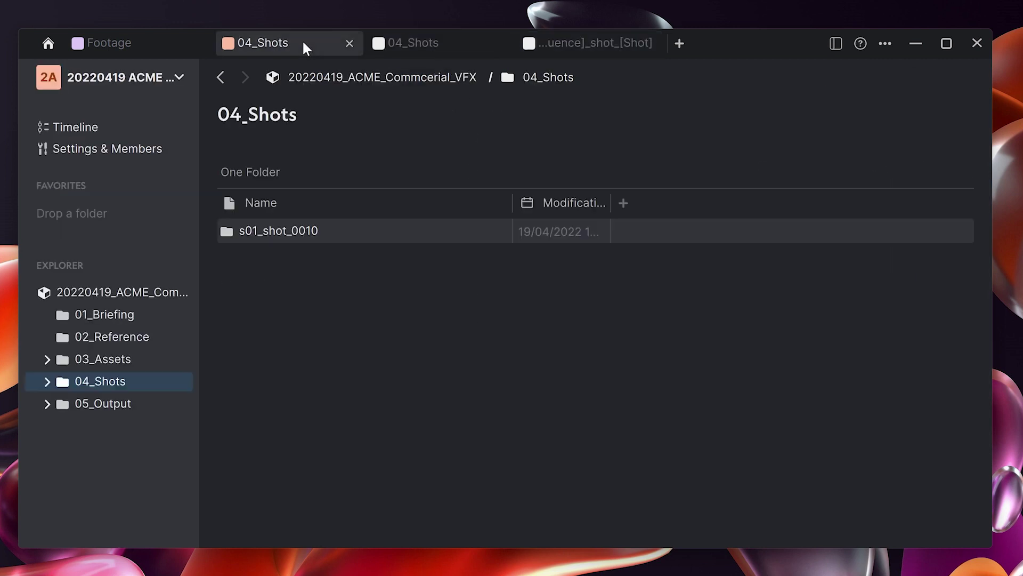
pyautogui.rightClick(345, 313)
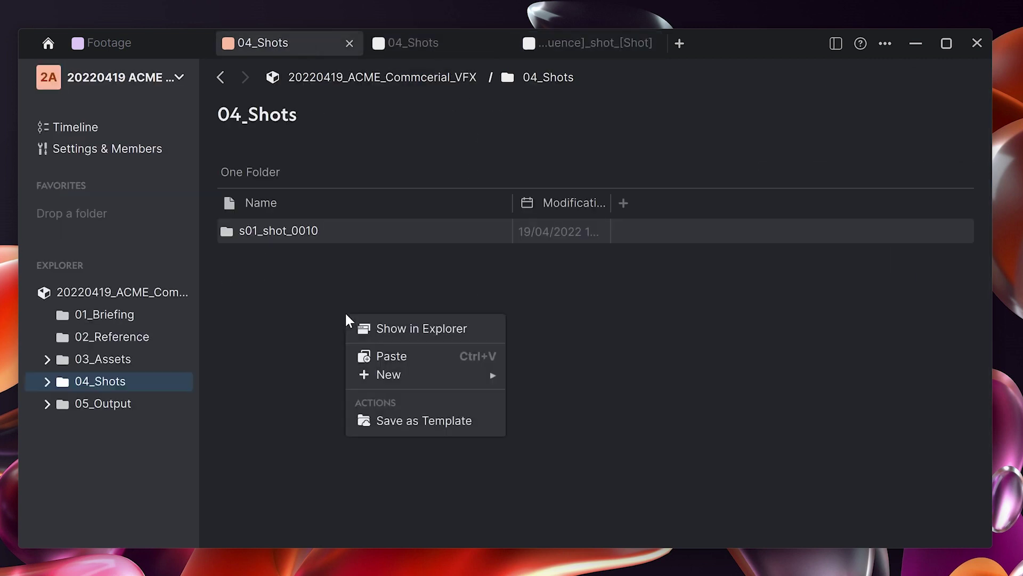
pyautogui.moveTo(395, 375)
pyautogui.click(602, 436)
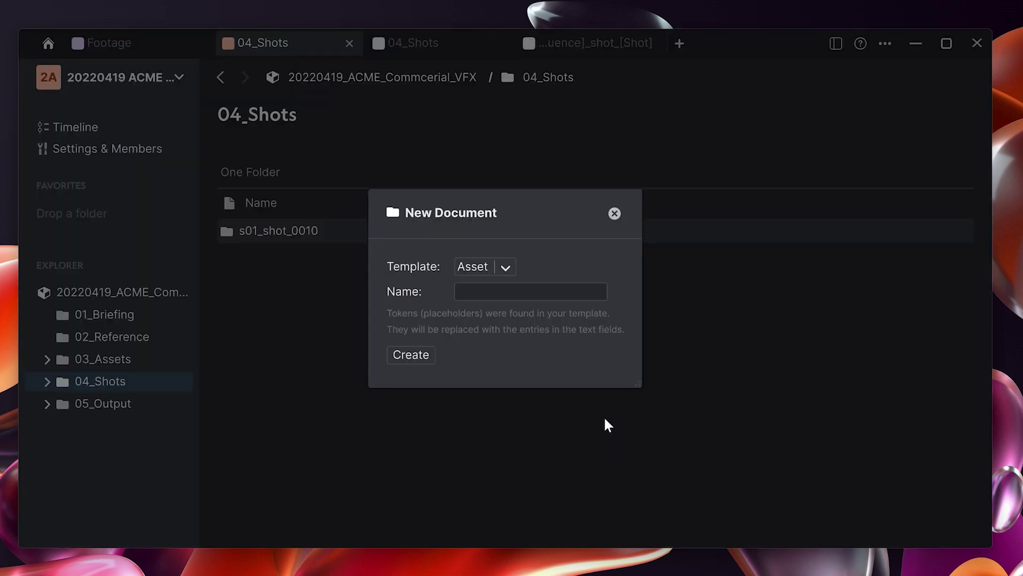
pyautogui.click(500, 267)
pyautogui.click(487, 364)
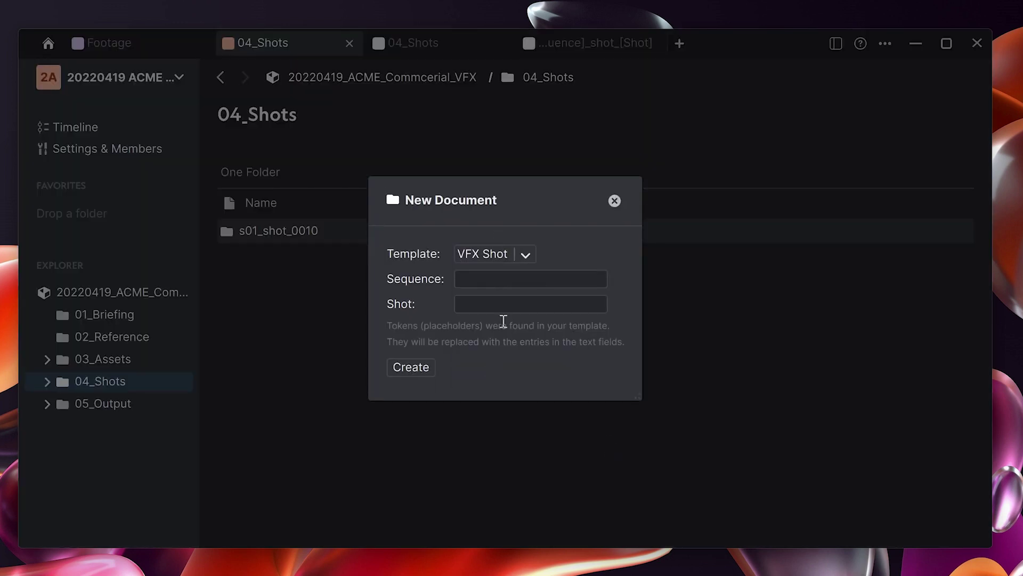
pyautogui.click(510, 275)
pyautogui.write('01')
pyautogui.press('Tab')
pyautogui.write('0020')
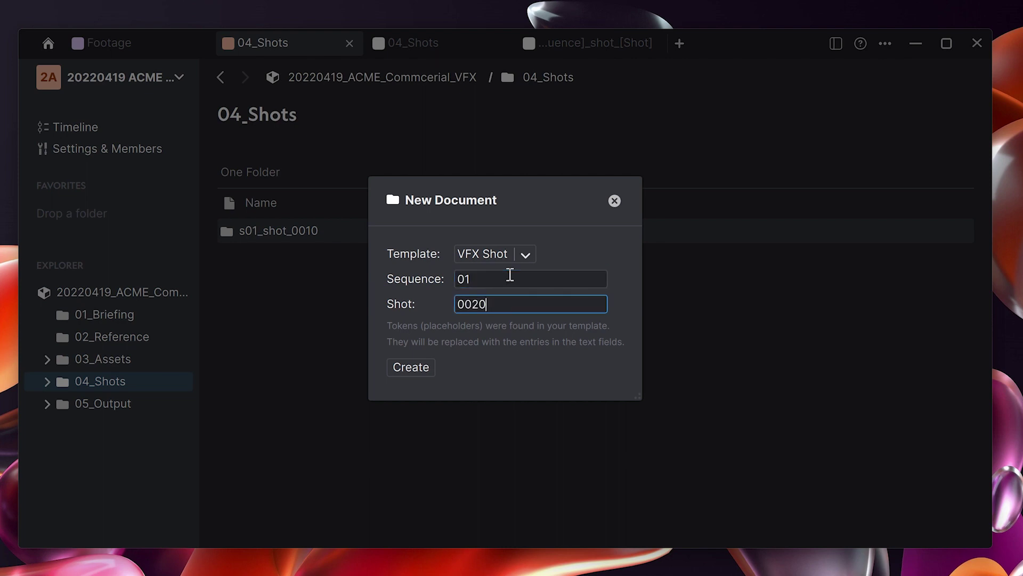
pyautogui.click(421, 365)
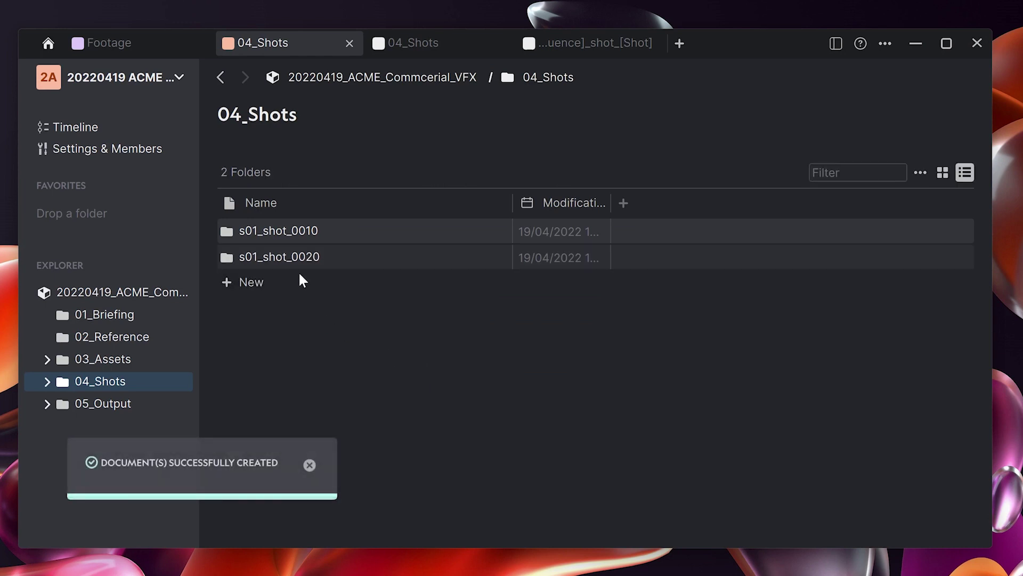
# Check the s01_shot_0020 folder's auto-named anim and render files, then go to the project's top level.
pyautogui.click(300, 258)
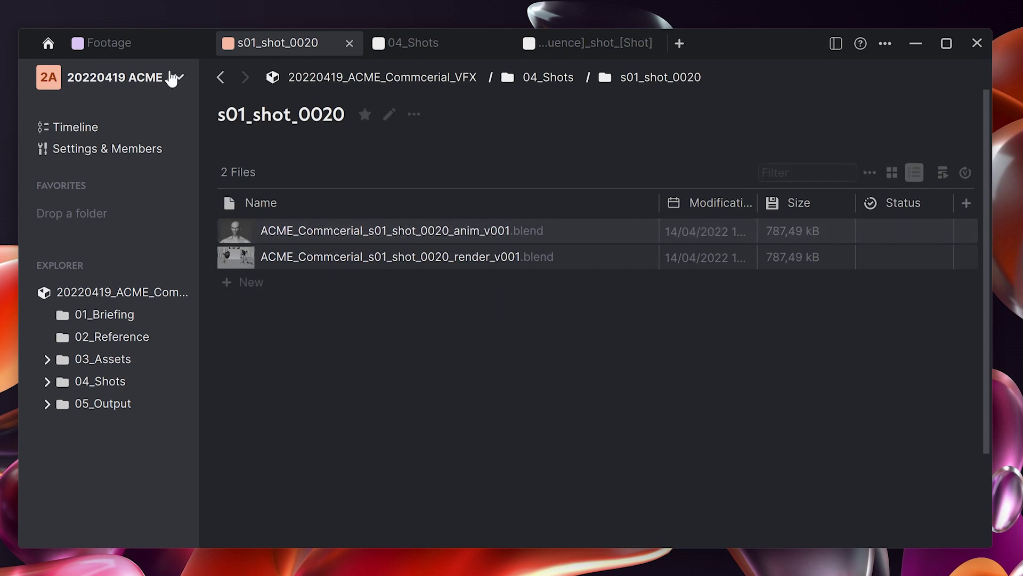
pyautogui.click(133, 292)
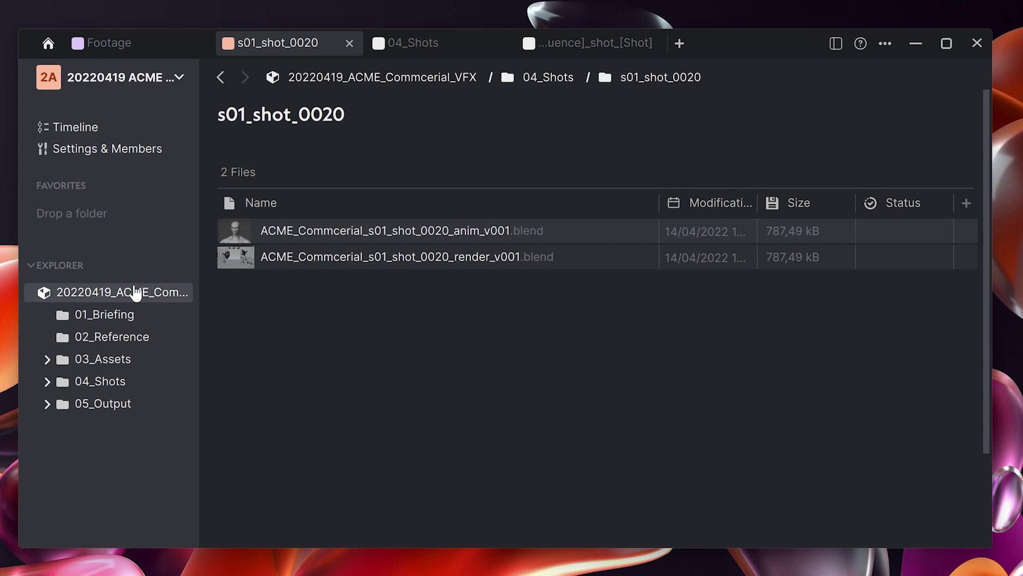